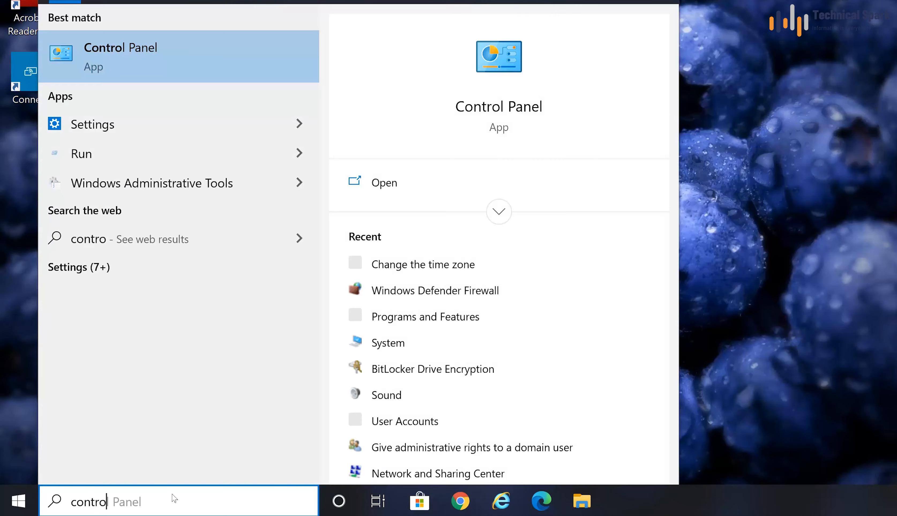
# Open Control Panel, list all of its items as icons, and open Power Options.
pyautogui.write('l')
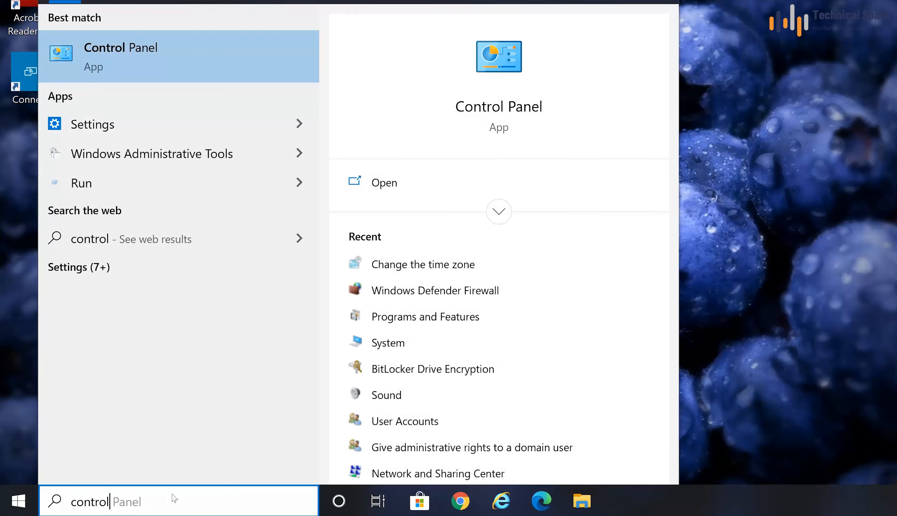
pyautogui.click(210, 38)
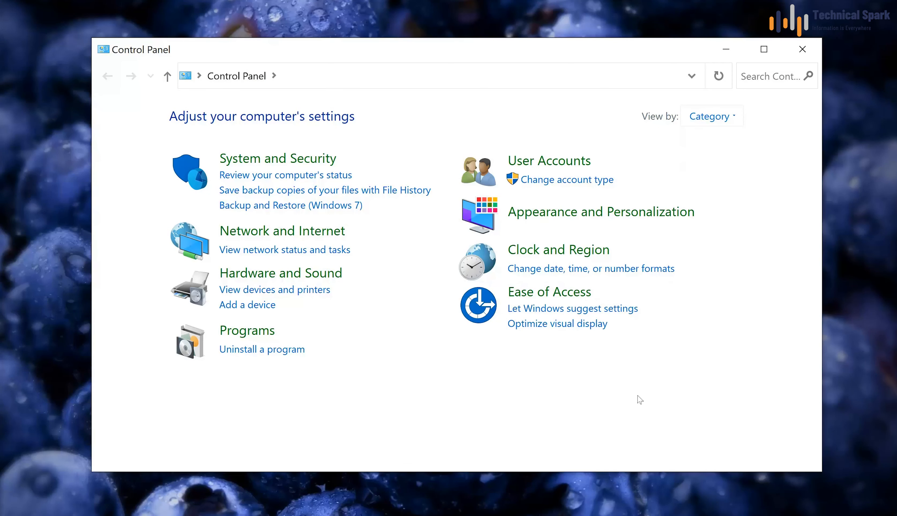
pyautogui.click(734, 118)
pyautogui.click(723, 168)
pyautogui.click(369, 322)
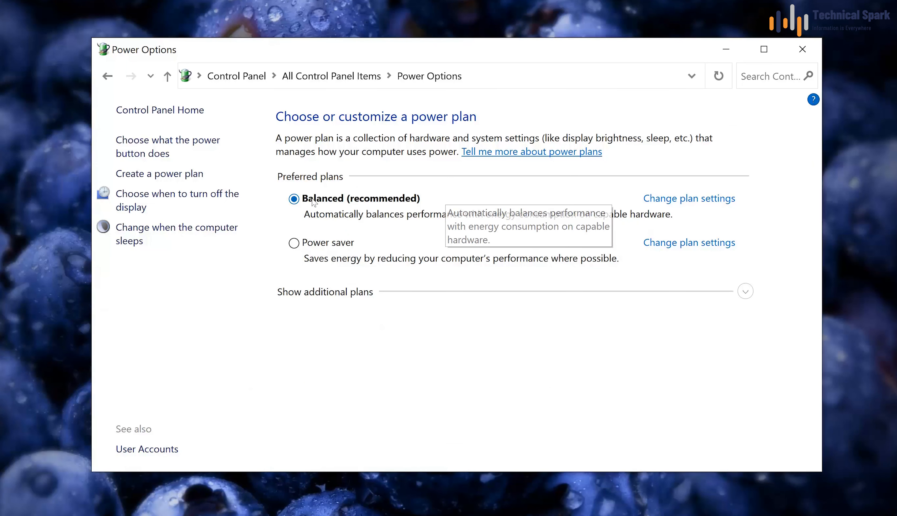
# Expand the additional power plans, activate the High performance plan, and close Power Options.
pyautogui.click(745, 291)
pyautogui.click(293, 316)
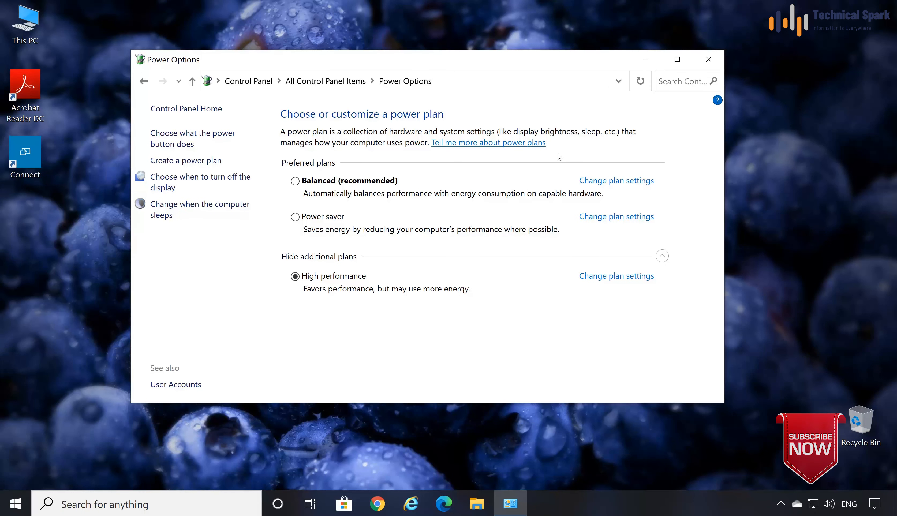
pyautogui.click(708, 59)
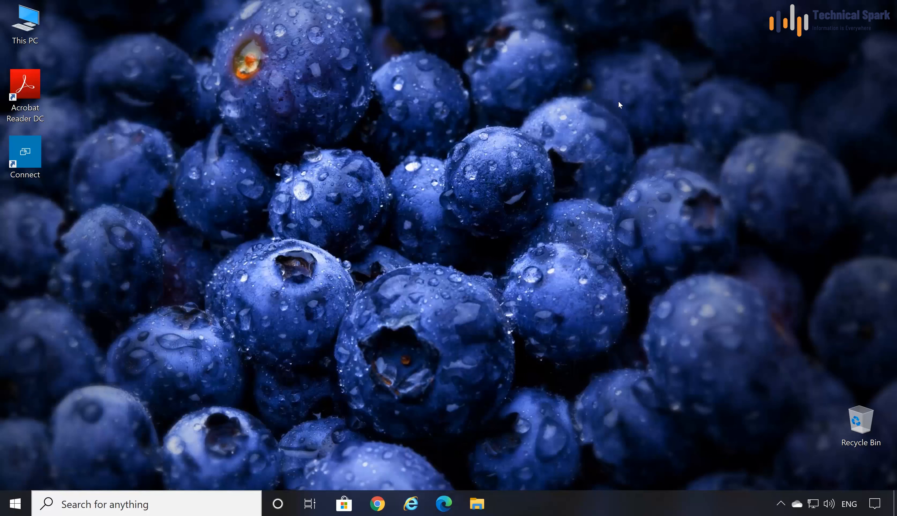
# Disable Microsoft OneDrive from launching at startup in Task Manager.
pyautogui.rightClick(618, 505)
pyautogui.click(664, 437)
pyautogui.click(357, 59)
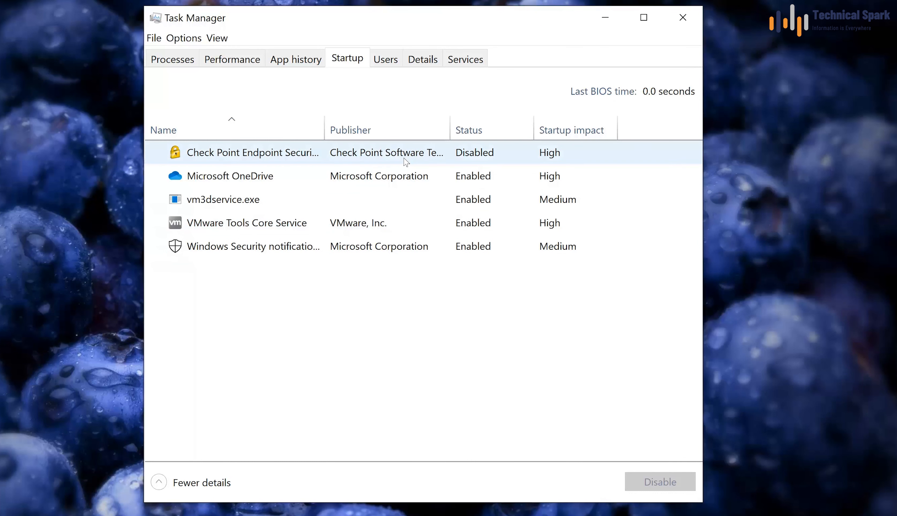
pyautogui.click(466, 176)
pyautogui.click(660, 483)
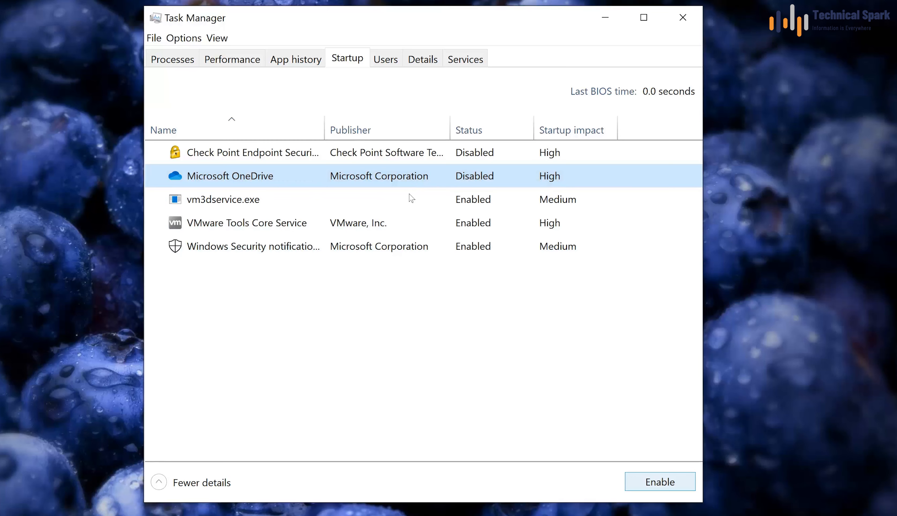
pyautogui.click(357, 307)
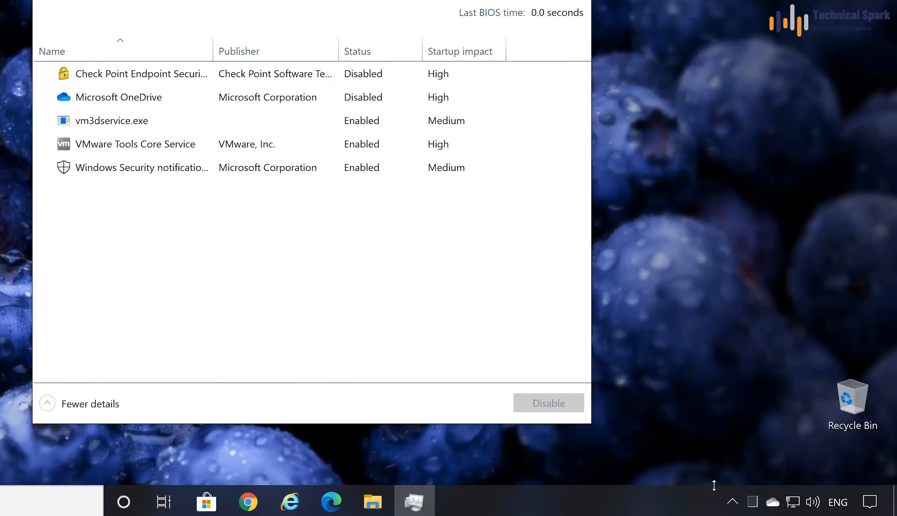
pyautogui.click(731, 500)
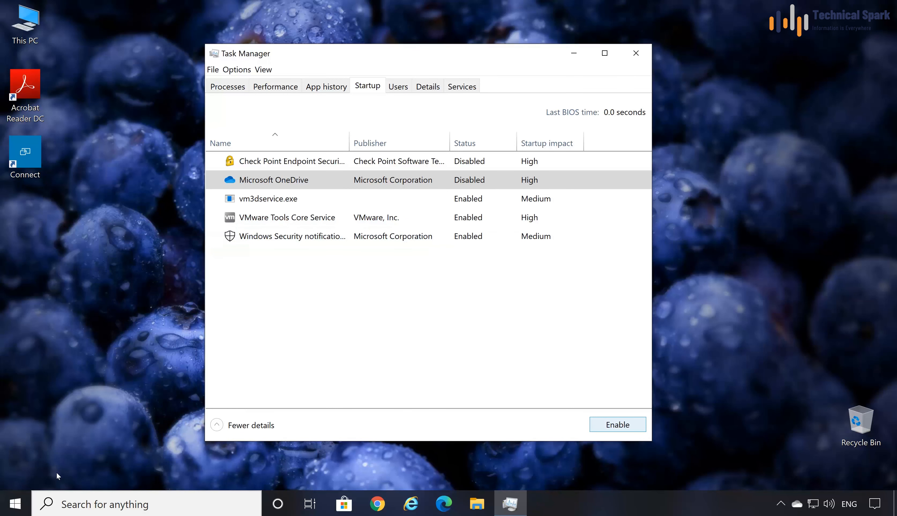
# Review the Startup apps page in Windows Settings, then close Settings and Task Manager.
pyautogui.click(16, 504)
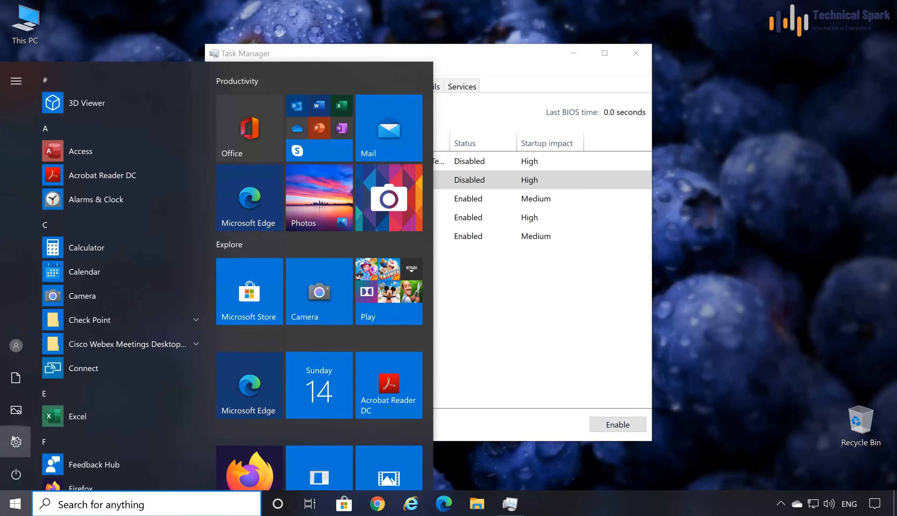
pyautogui.click(15, 442)
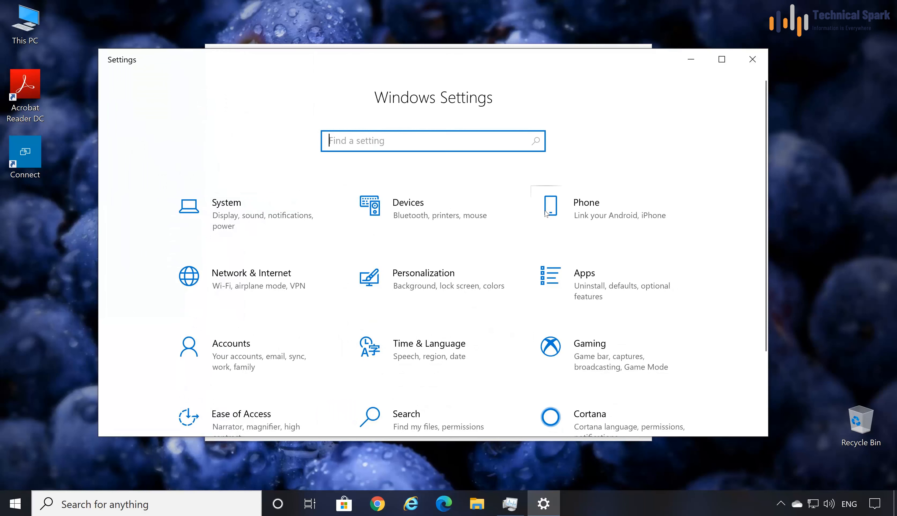
pyautogui.click(602, 278)
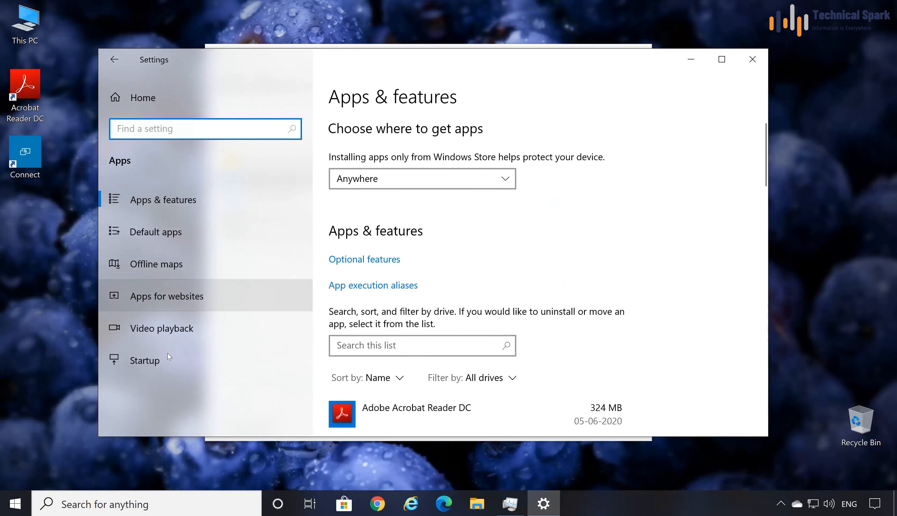
pyautogui.click(153, 360)
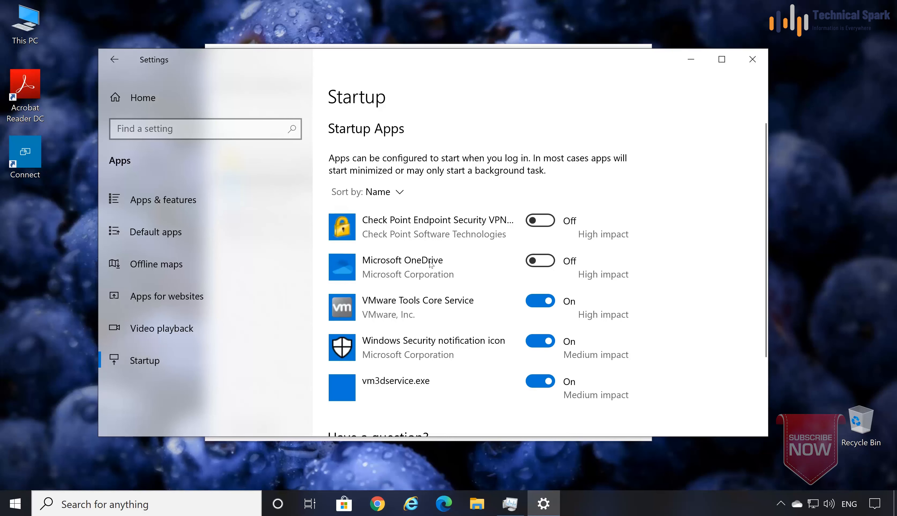
pyautogui.scroll(-5, 474, 310)
pyautogui.scroll(5, 476, 270)
pyautogui.click(752, 59)
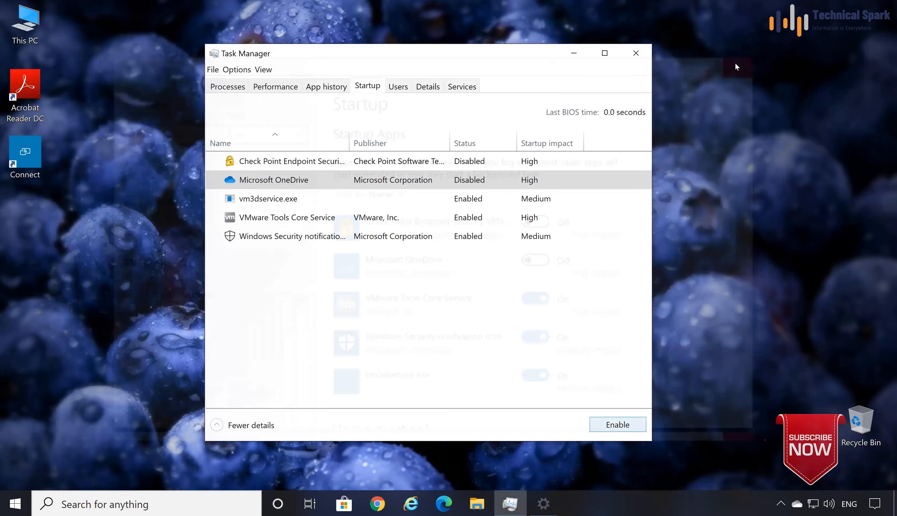
pyautogui.click(635, 52)
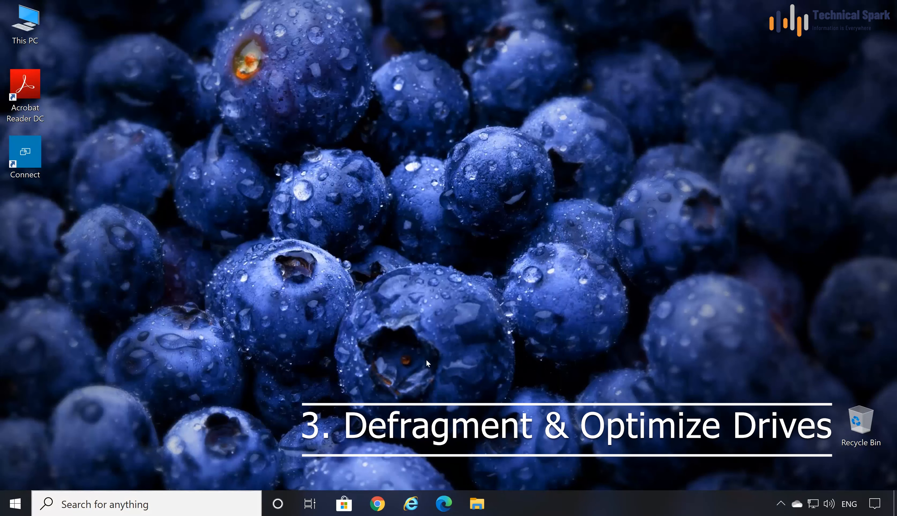
# Search for Defragment and Optimize Drives, optimize the W!ndows (C:) drive, and close the tool.
pyautogui.click(183, 503)
pyautogui.write('de')
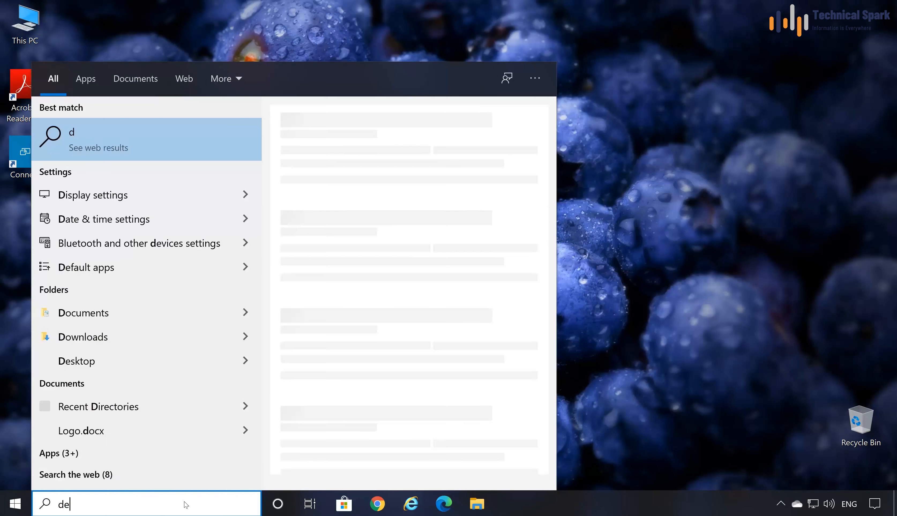
pyautogui.write('fg')
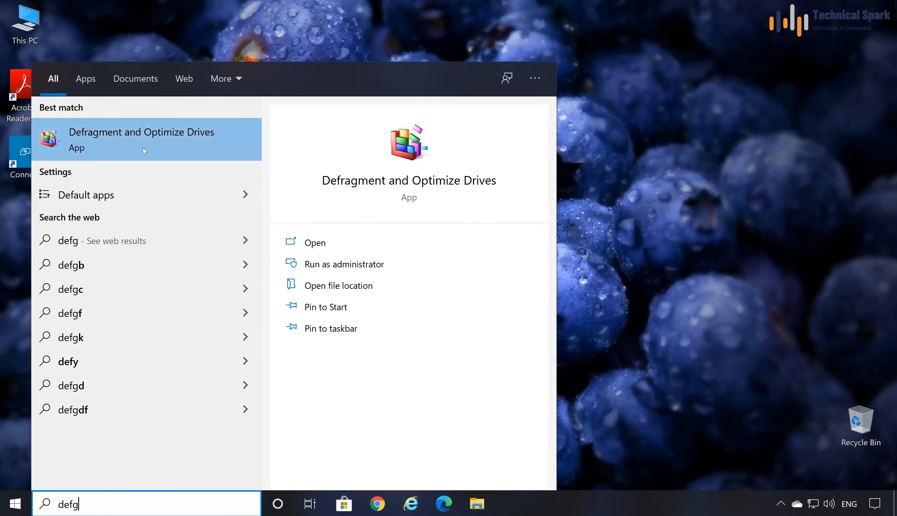
pyautogui.click(166, 143)
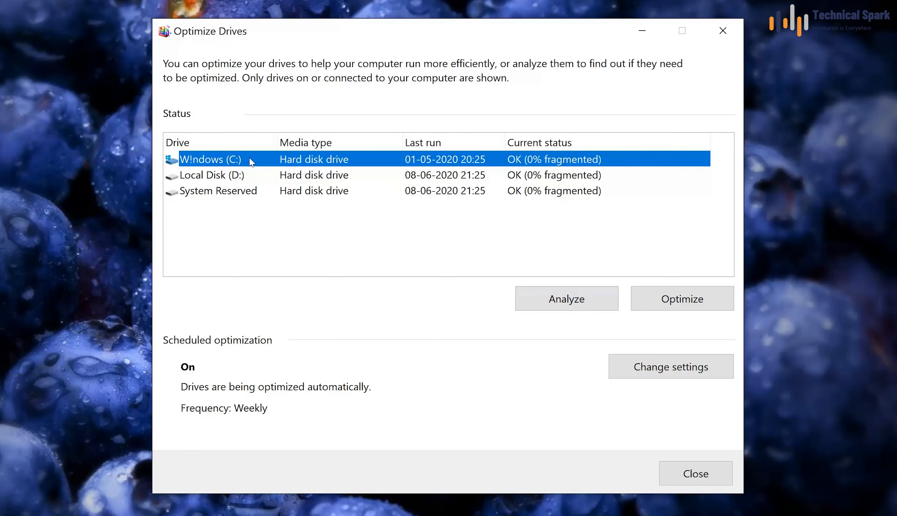
pyautogui.click(691, 302)
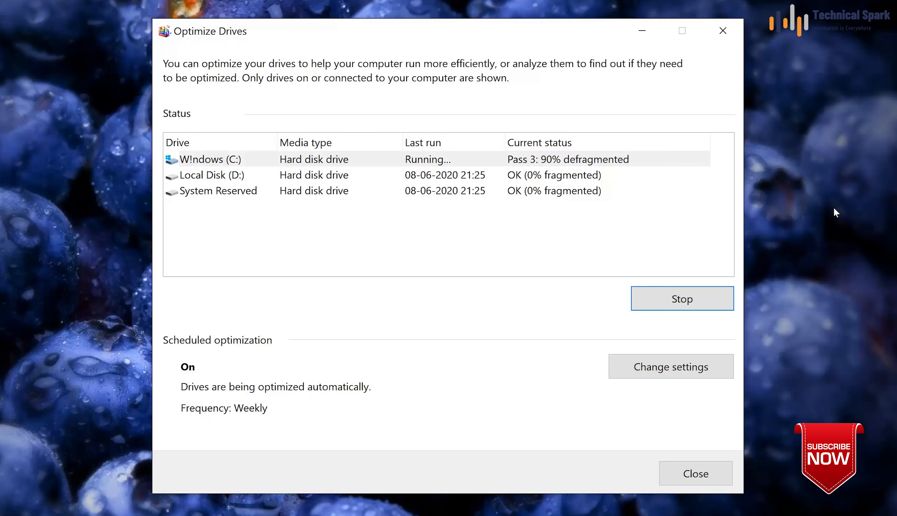
pyautogui.click(672, 435)
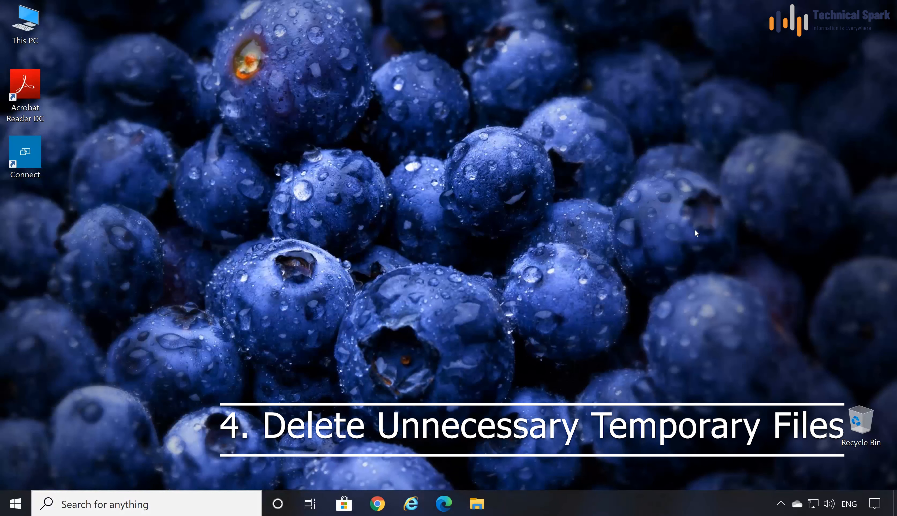
# Open the user's temporary folder by running %temp%, delete all of its contents, and close the folder.
pyautogui.press('super+r')
pyautogui.write('%temp%')
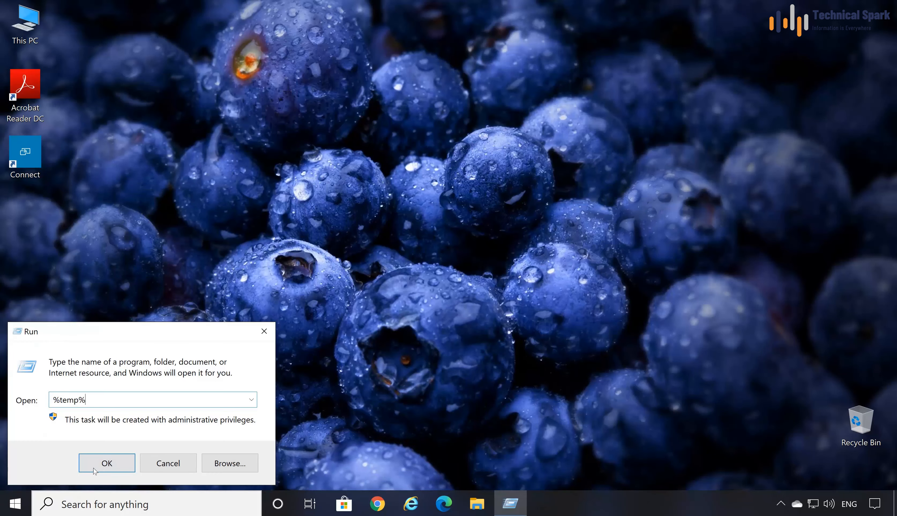
pyautogui.click(106, 462)
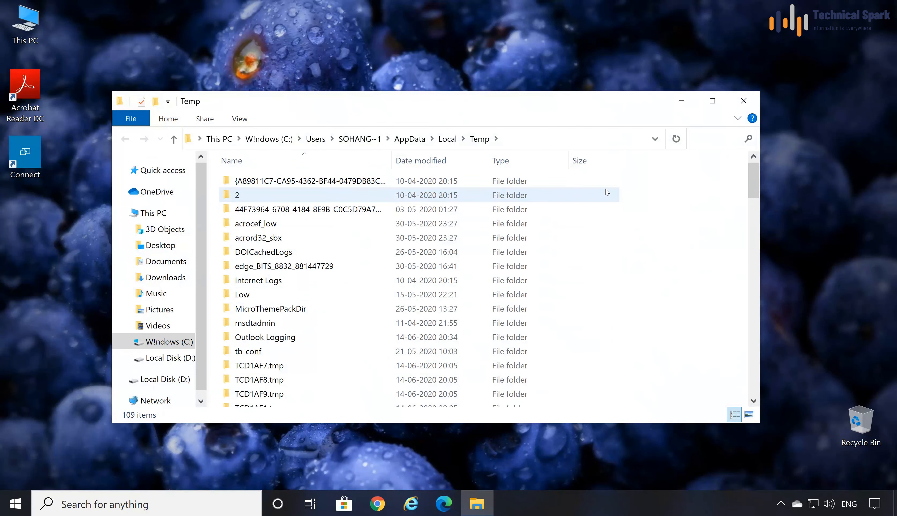
pyautogui.moveTo(669, 181); pyautogui.dragTo(310, 488)
pyautogui.press('Delete')
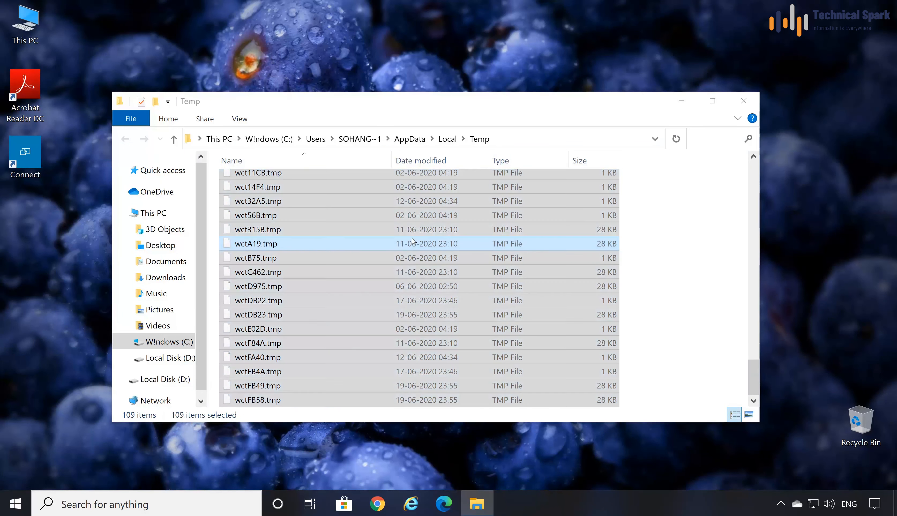
pyautogui.click(743, 101)
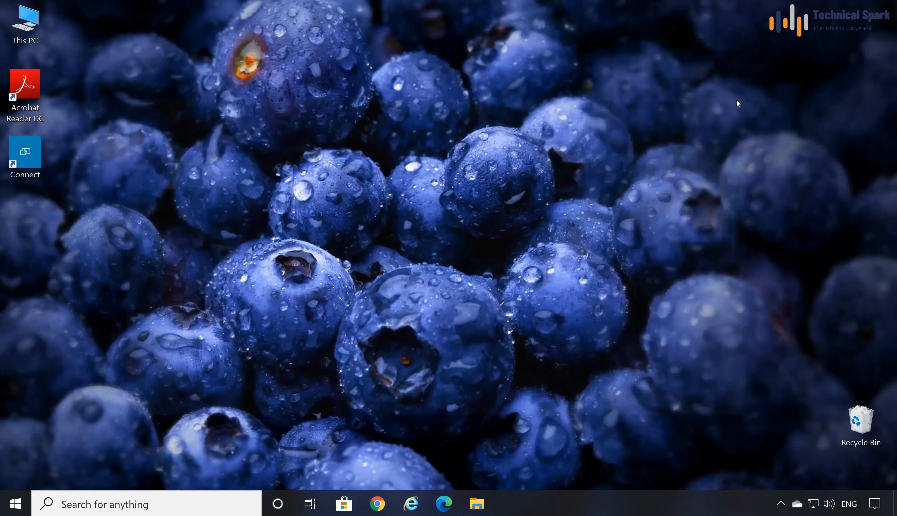
# Open the Windows Temp folder by running temp and delete all of its contents, skipping every file in use.
pyautogui.rightClick(15, 504)
pyautogui.click(78, 438)
pyautogui.write('temp')
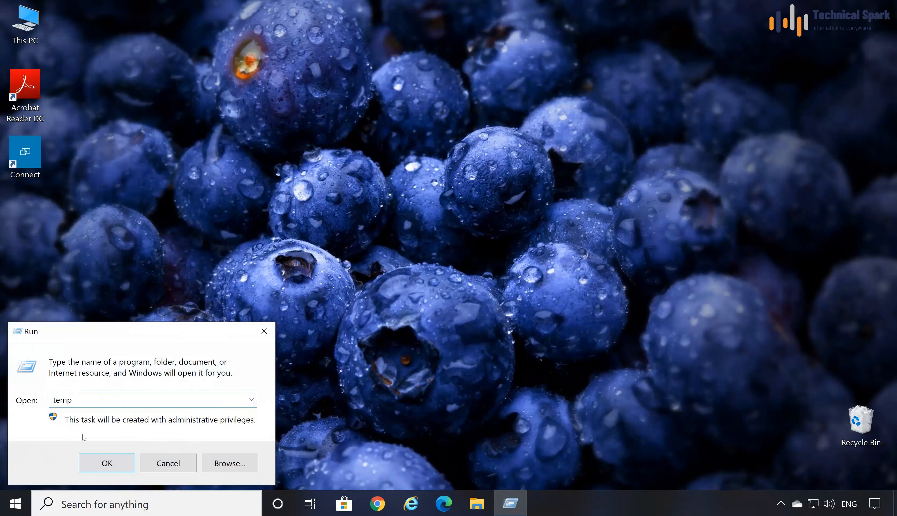
pyautogui.click(99, 458)
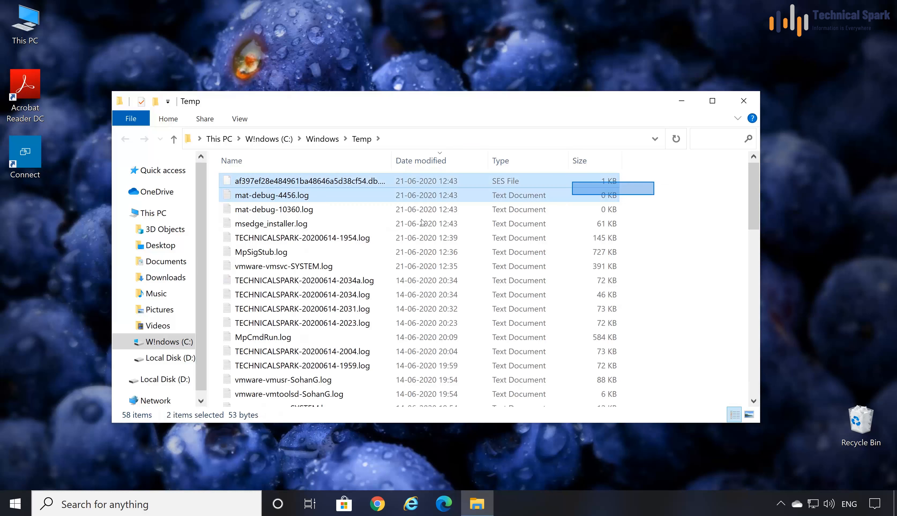
pyautogui.hotkey('ctrl', 'a')
pyautogui.scroll(-14, 573, 200)
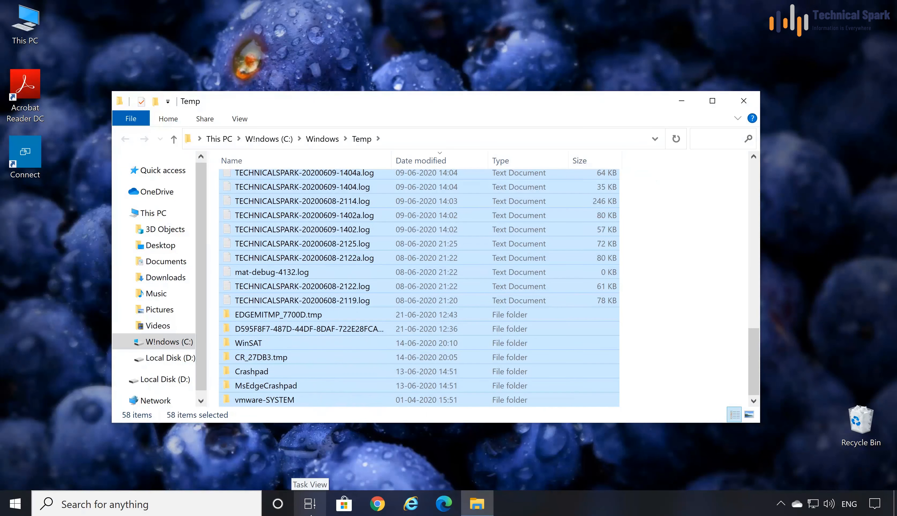
pyautogui.press('Delete')
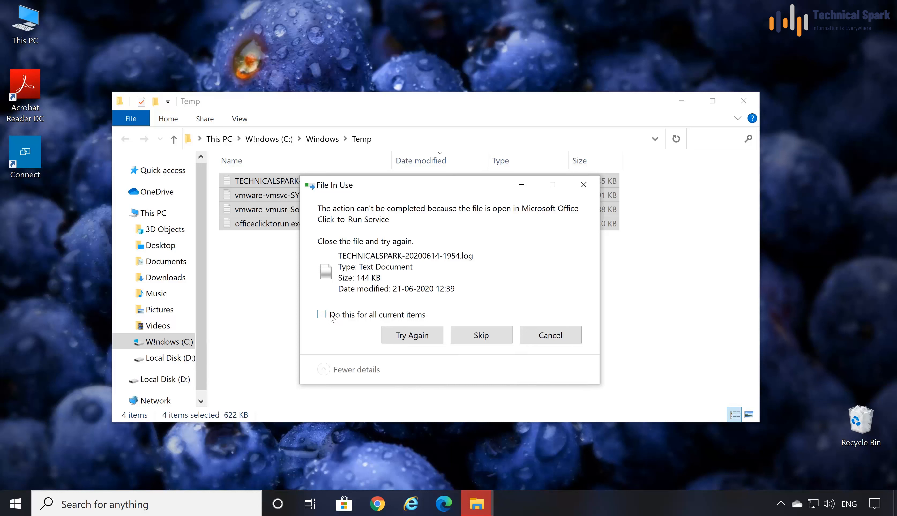
pyautogui.click(323, 318)
pyautogui.click(481, 335)
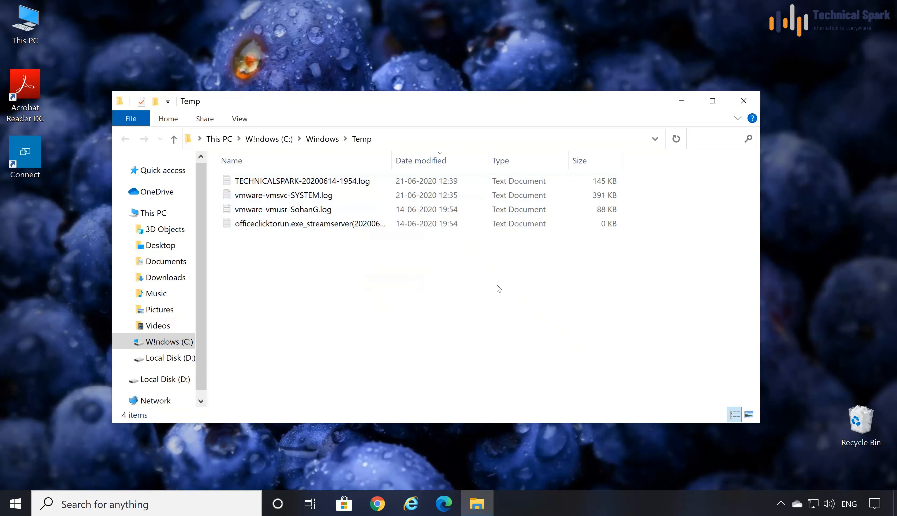
pyautogui.click(743, 100)
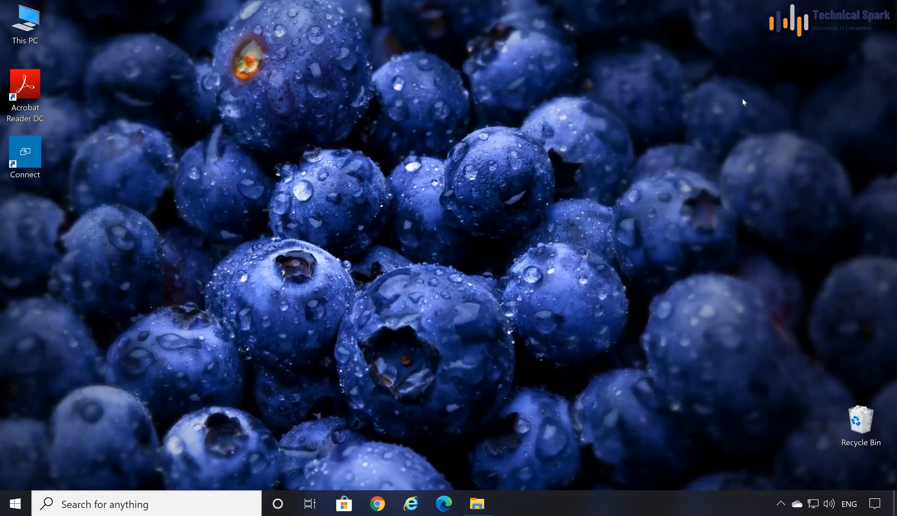
# Open the Windows Prefetch folder by running prefetch and delete all of its contents, skipping the file in use.
pyautogui.rightClick(27, 494)
pyautogui.click(61, 439)
pyautogui.press('BackSpace')
pyautogui.write('prefetch')
pyautogui.press('Return')
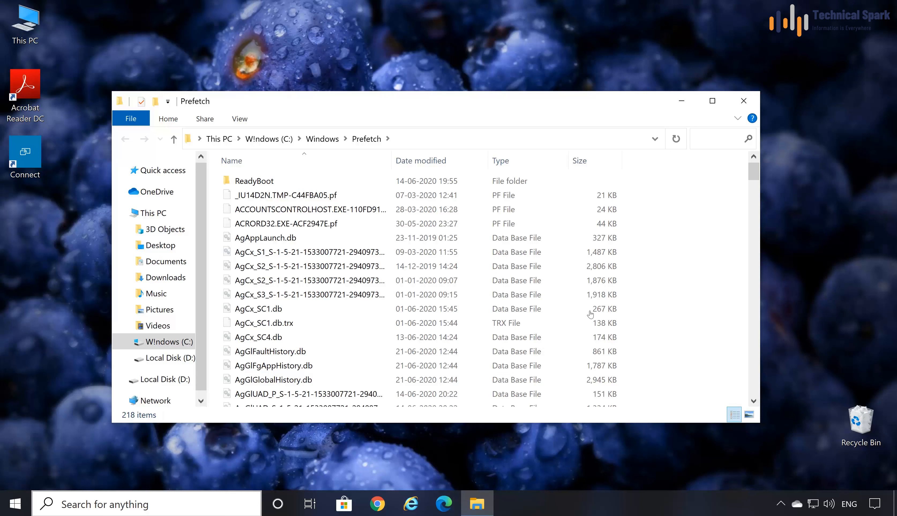
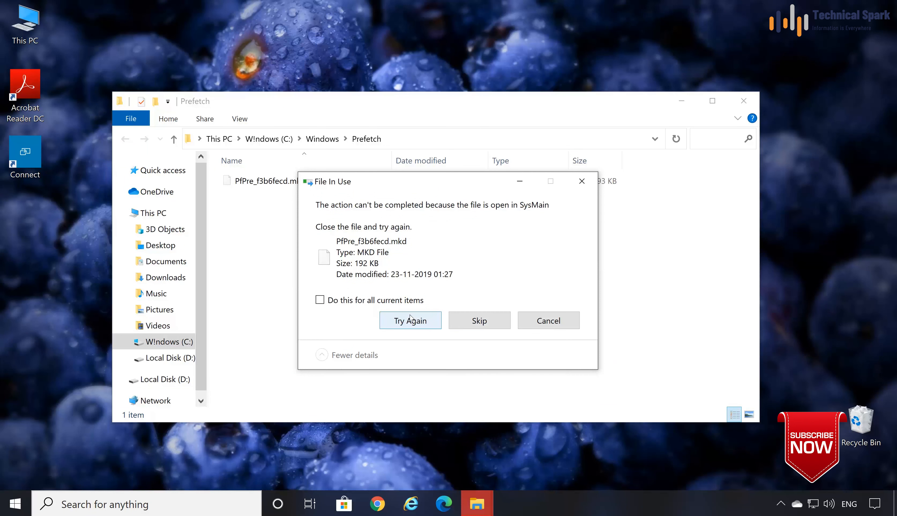
pyautogui.click(494, 321)
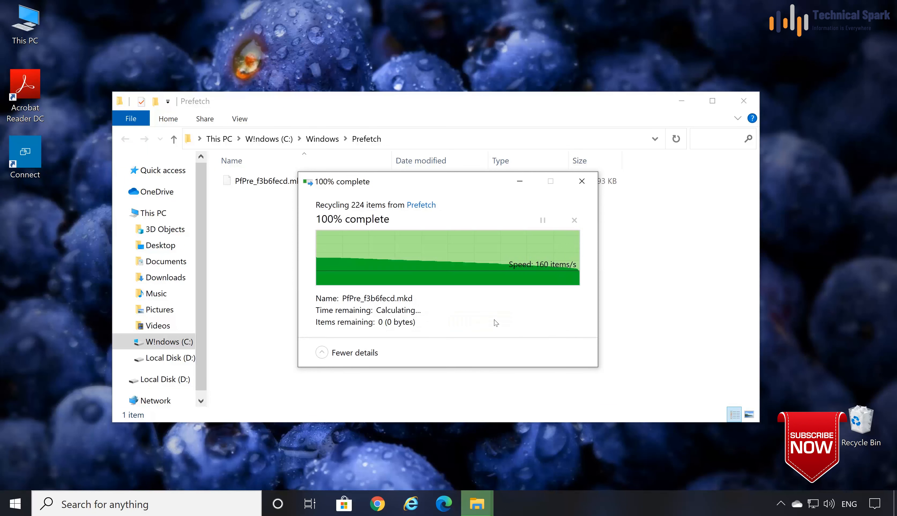
pyautogui.click(741, 103)
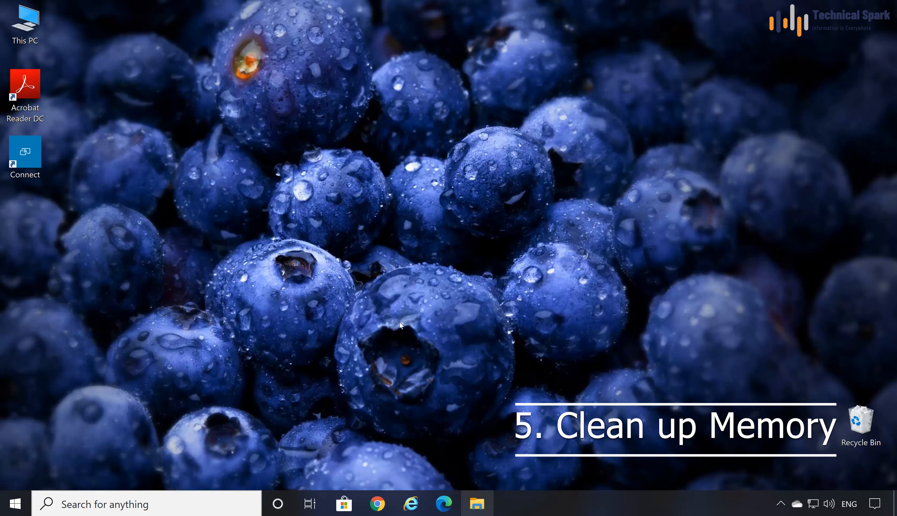
# Open Disk Cleanup from the properties of the W!ndows (C:) drive in This PC.
pyautogui.doubleClick(26, 41)
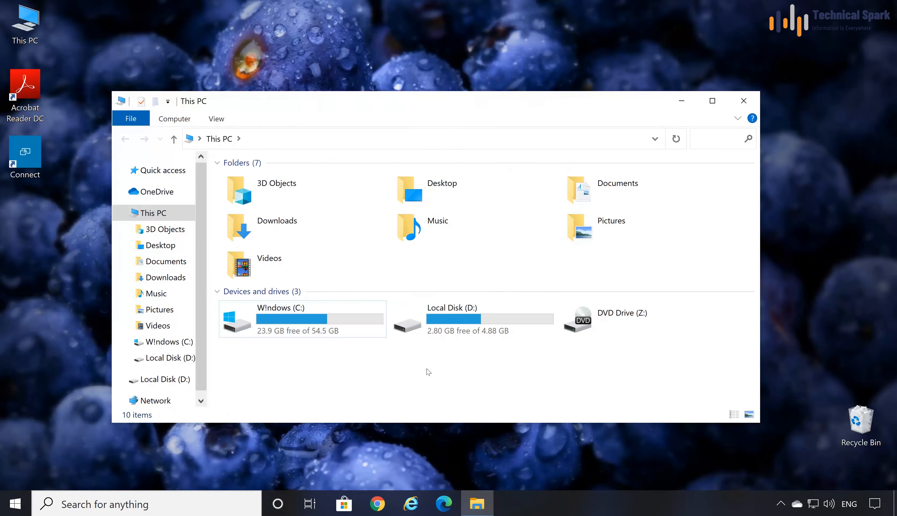
pyautogui.rightClick(352, 307)
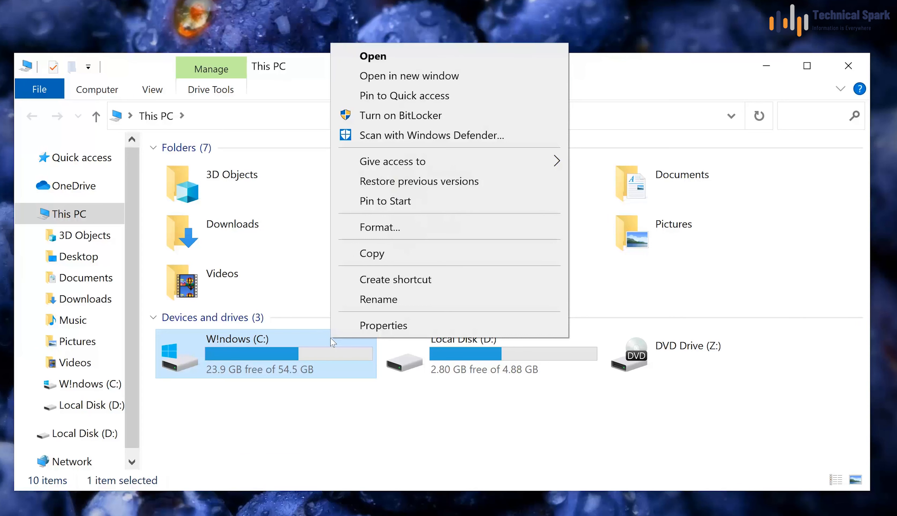
pyautogui.click(385, 325)
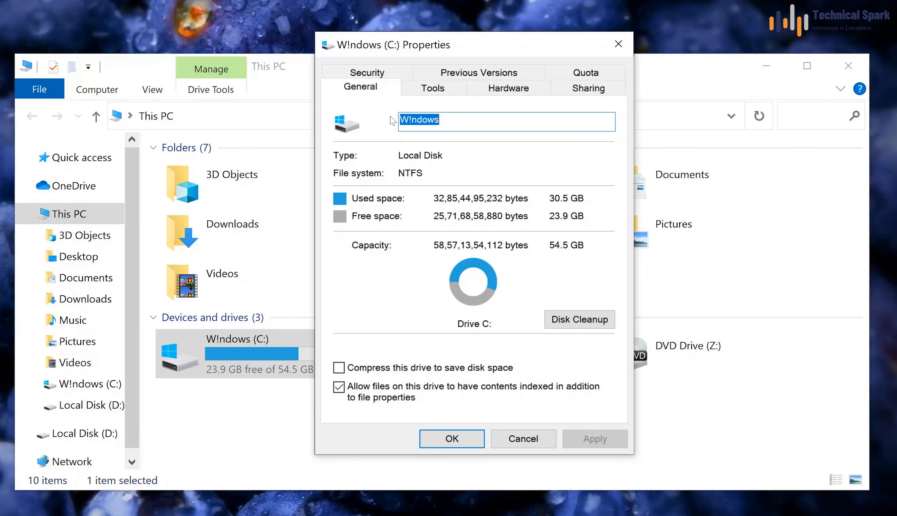
pyautogui.click(361, 92)
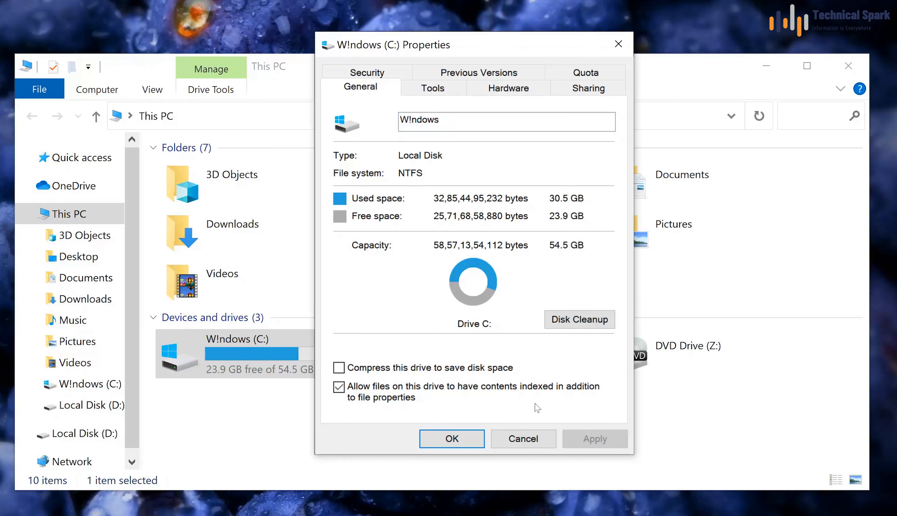
pyautogui.click(580, 320)
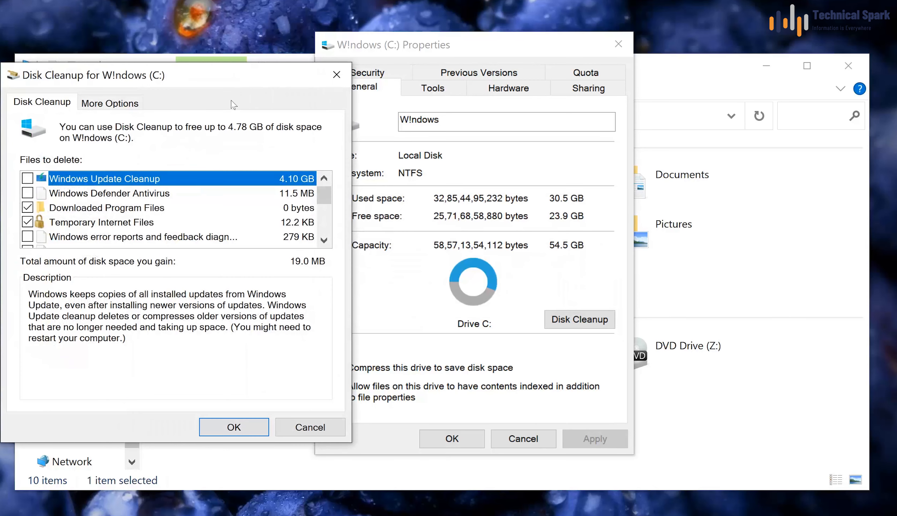
pyautogui.moveTo(214, 86); pyautogui.dragTo(152, 32)
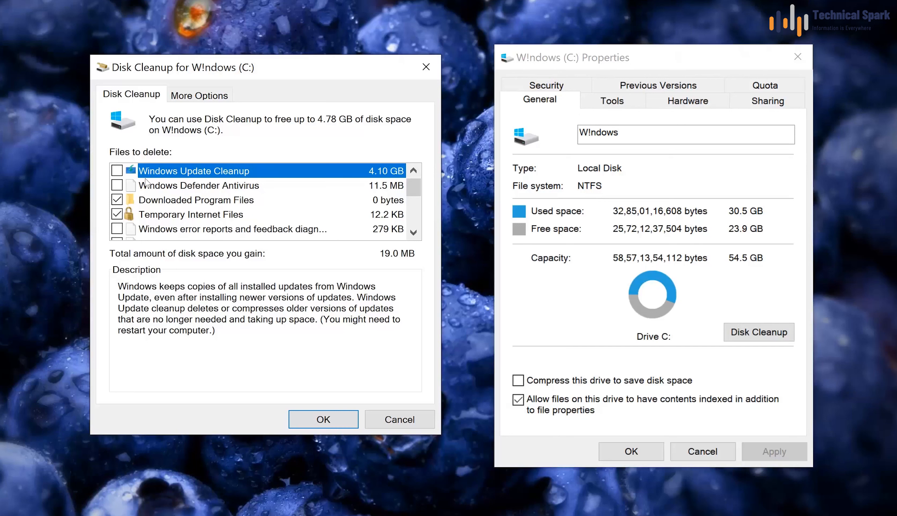
# Select every file category for cleanup on W!ndows (C:), permanently delete the files, and close the drive properties.
pyautogui.scroll(-3, 311, 189)
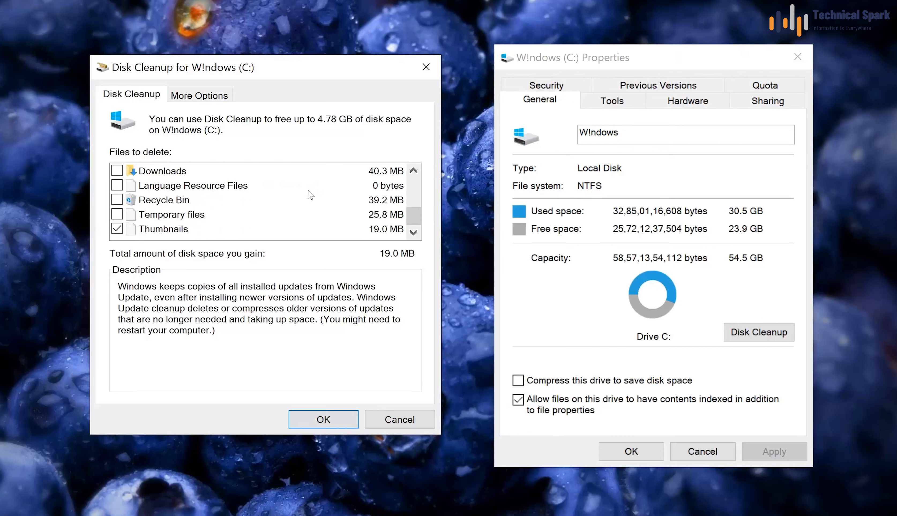
pyautogui.scroll(3, 310, 190)
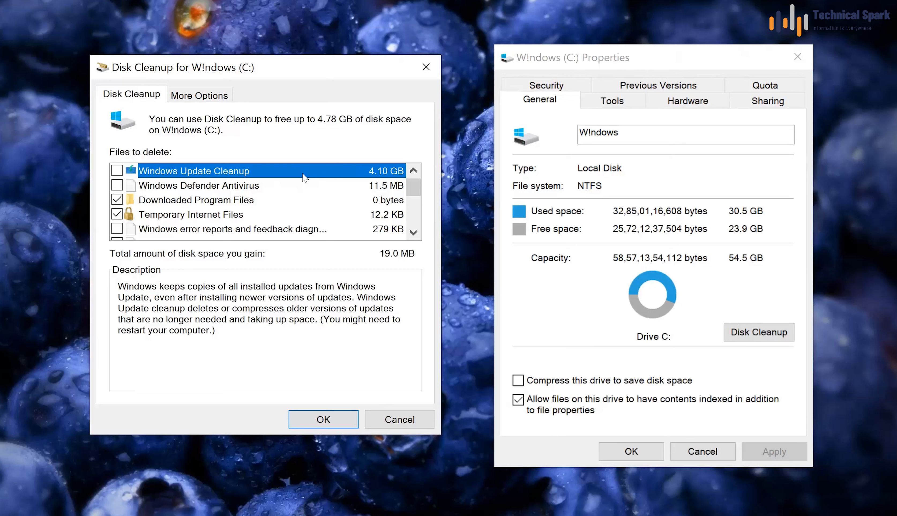
pyautogui.click(118, 172)
pyautogui.click(119, 184)
pyautogui.click(118, 228)
pyautogui.scroll(-1, 122, 218)
pyautogui.click(118, 200)
pyautogui.click(118, 215)
pyautogui.click(118, 228)
pyautogui.scroll(-2, 121, 213)
pyautogui.click(118, 215)
pyautogui.click(118, 200)
pyautogui.click(118, 185)
pyautogui.click(118, 171)
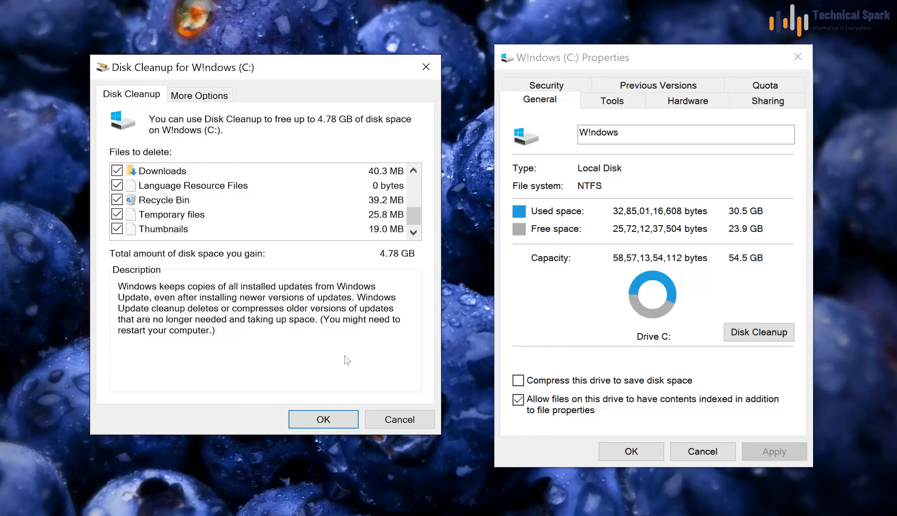
pyautogui.click(324, 416)
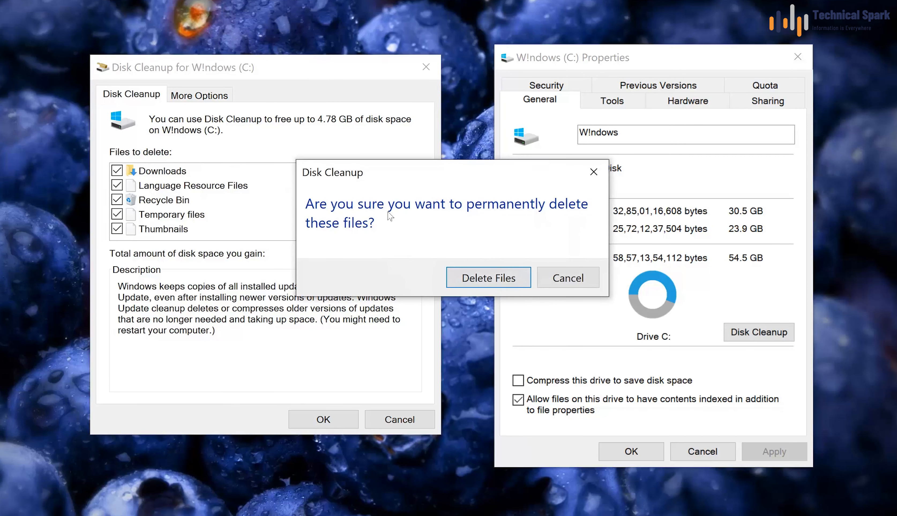
pyautogui.click(489, 278)
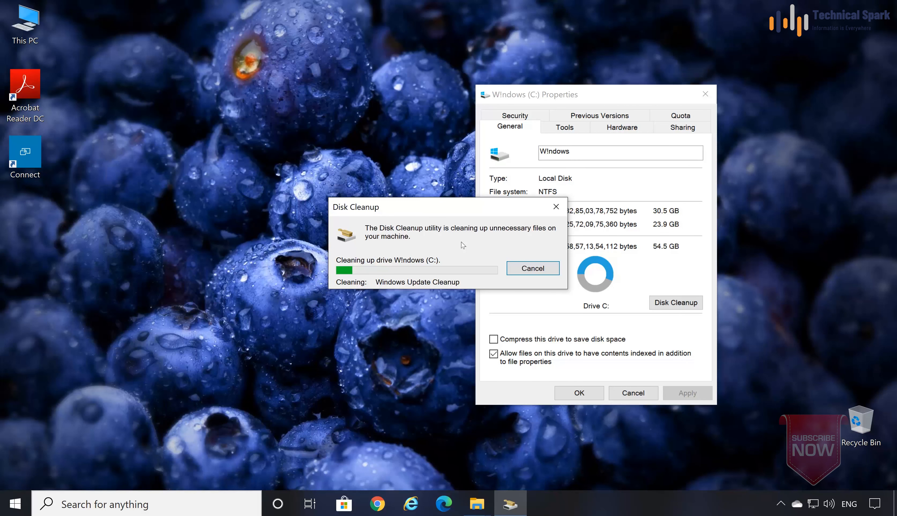
pyautogui.click(579, 393)
# Open System Configuration by running msconfig and hide all Microsoft services in its services list.
pyautogui.press('super+r')
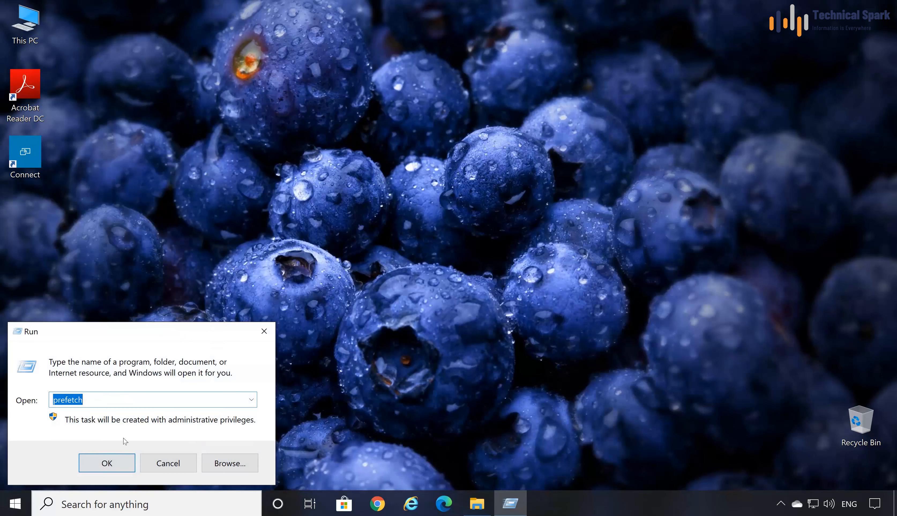
pyautogui.write('msconfig')
pyautogui.press('Return')
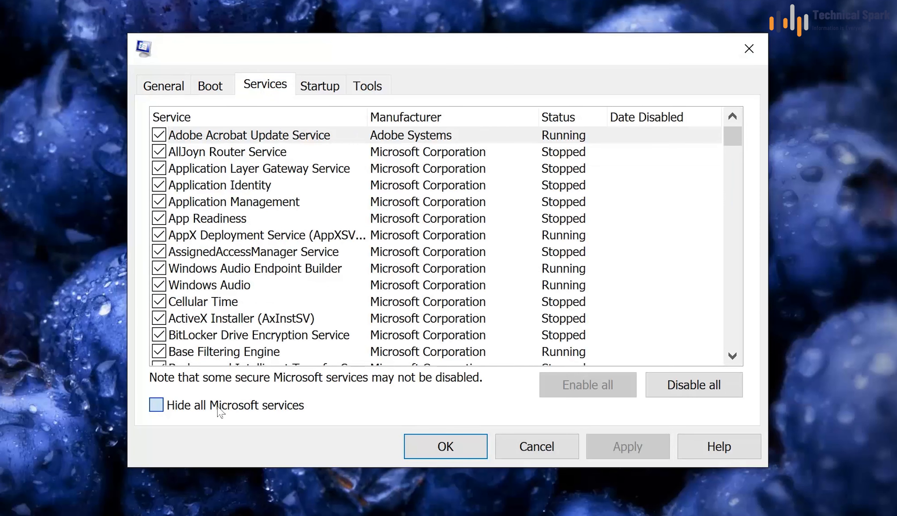
pyautogui.click(217, 409)
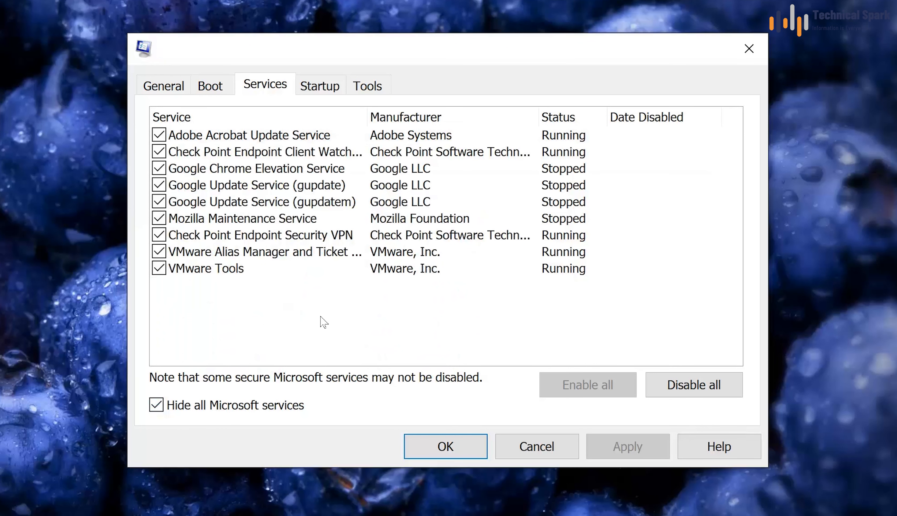
# Disable all the listed non-Microsoft services, apply the change, and exit without restarting.
pyautogui.click(159, 267)
pyautogui.click(158, 251)
pyautogui.click(159, 235)
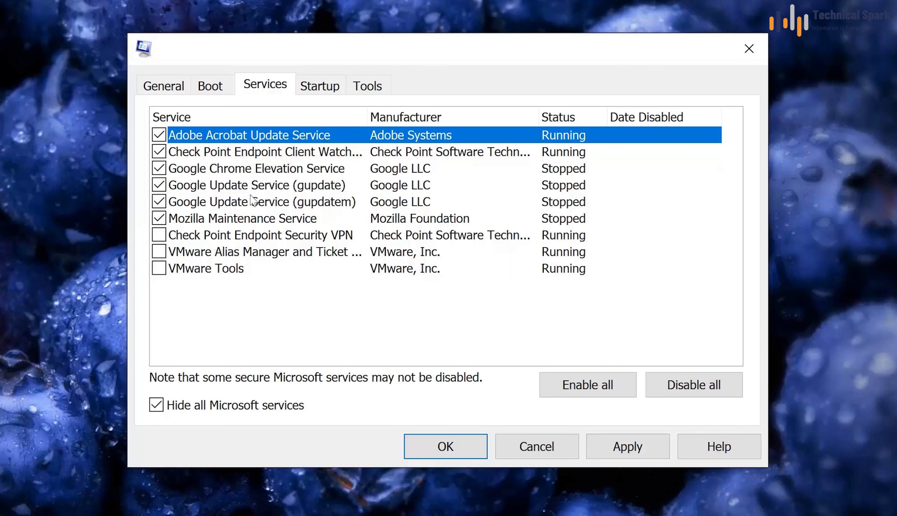
pyautogui.click(686, 393)
pyautogui.click(629, 448)
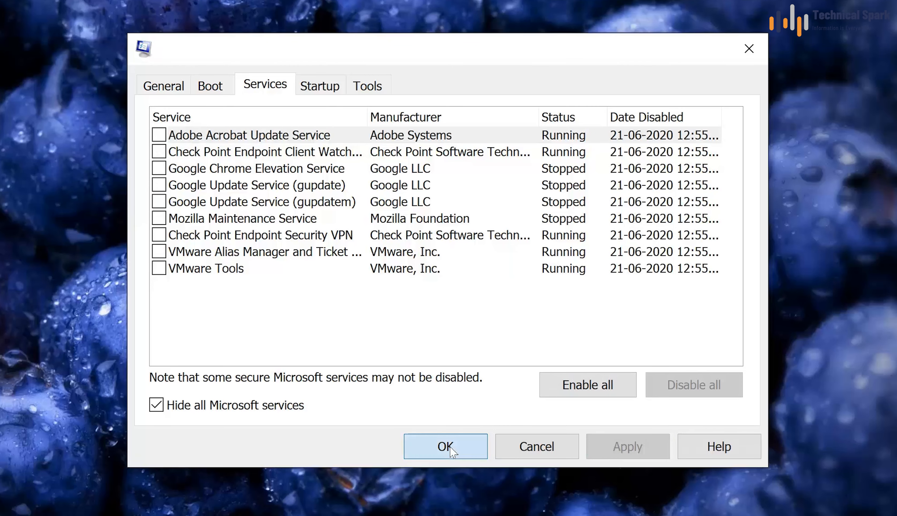
pyautogui.click(450, 449)
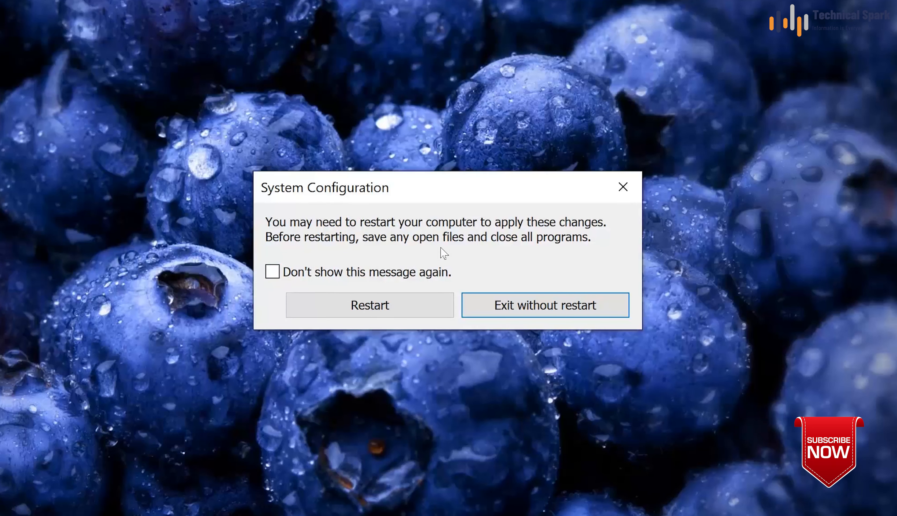
pyautogui.click(588, 311)
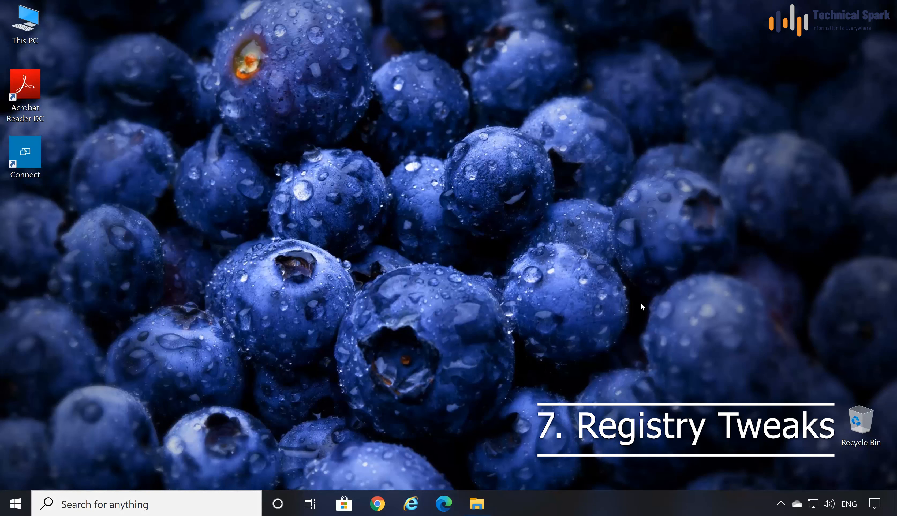
# Open the Registry Editor by running regedit and go to HKEY_CURRENT_USER\Control Panel\Mouse.
pyautogui.press('super+r')
pyautogui.write('regedit')
pyautogui.click(121, 462)
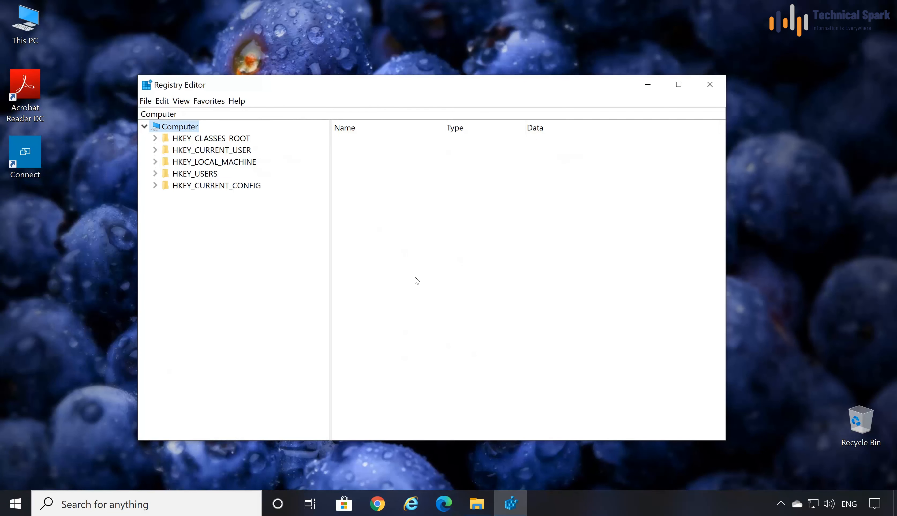
pyautogui.click(190, 150)
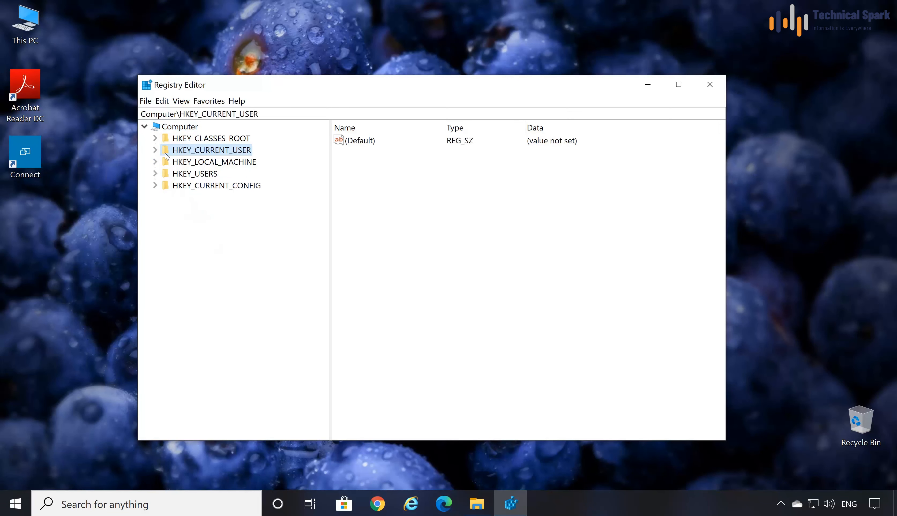
pyautogui.click(154, 150)
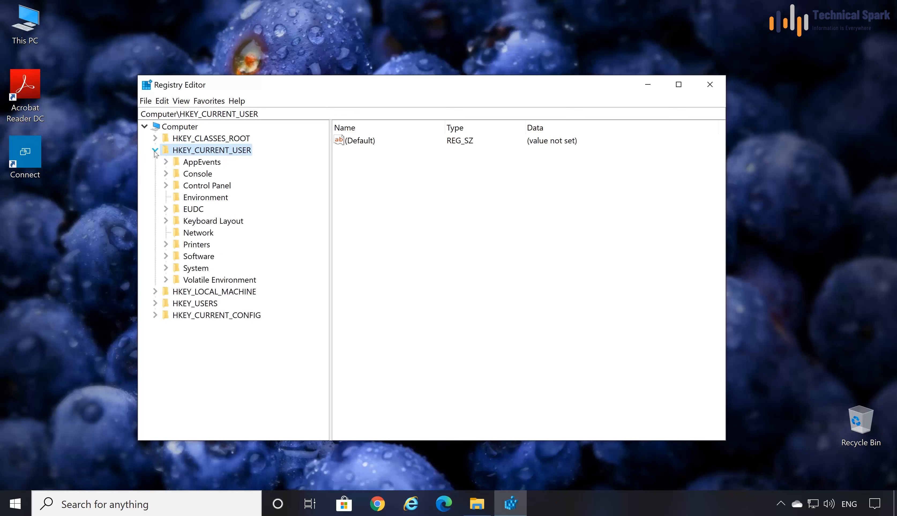
pyautogui.click(166, 186)
pyautogui.click(208, 303)
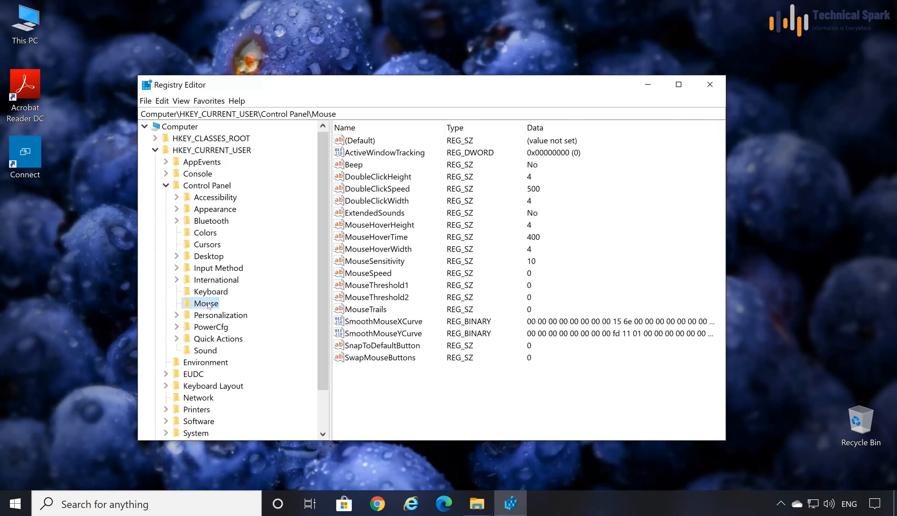
# Set the MouseHoverTime value data to 10 in the Mouse key.
pyautogui.doubleClick(376, 237)
pyautogui.write('10')
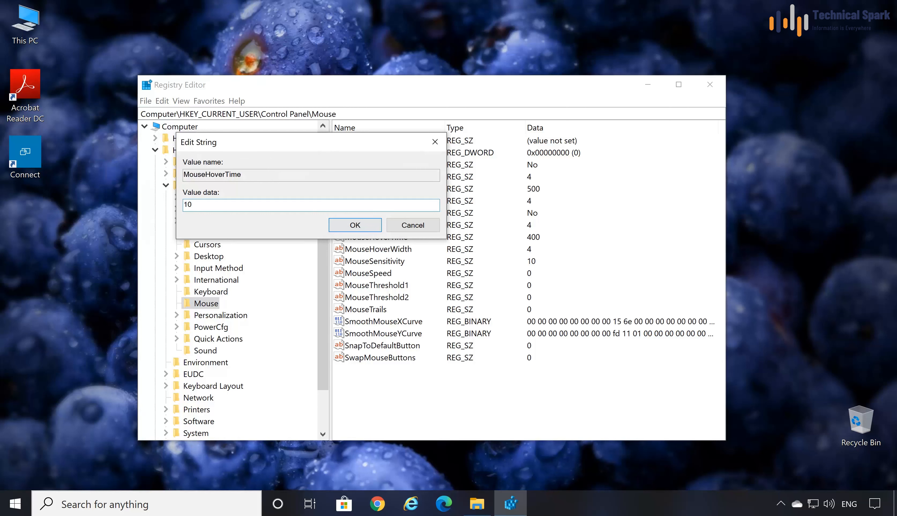
pyautogui.click(342, 227)
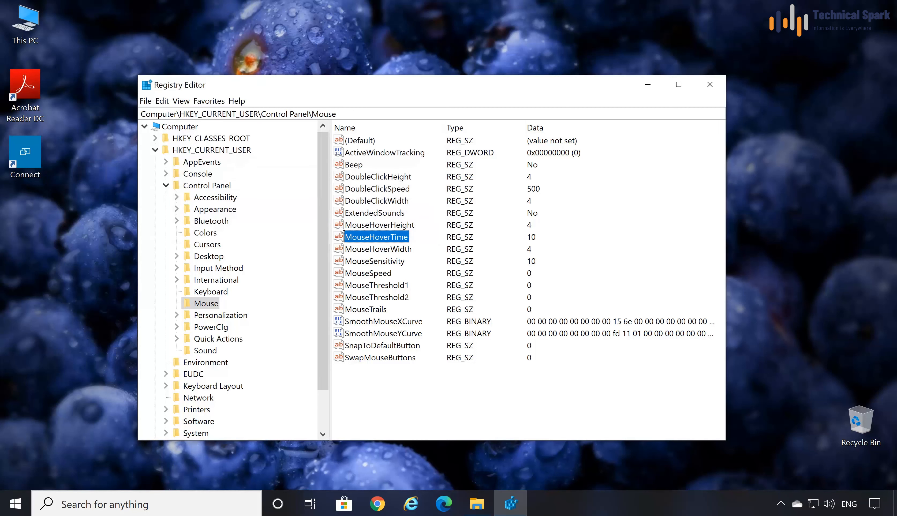
# Set the MenuShowDelay value data to 10 in the HKEY_CURRENT_USER\Control Panel\Desktop key.
pyautogui.click(199, 257)
pyautogui.click(176, 257)
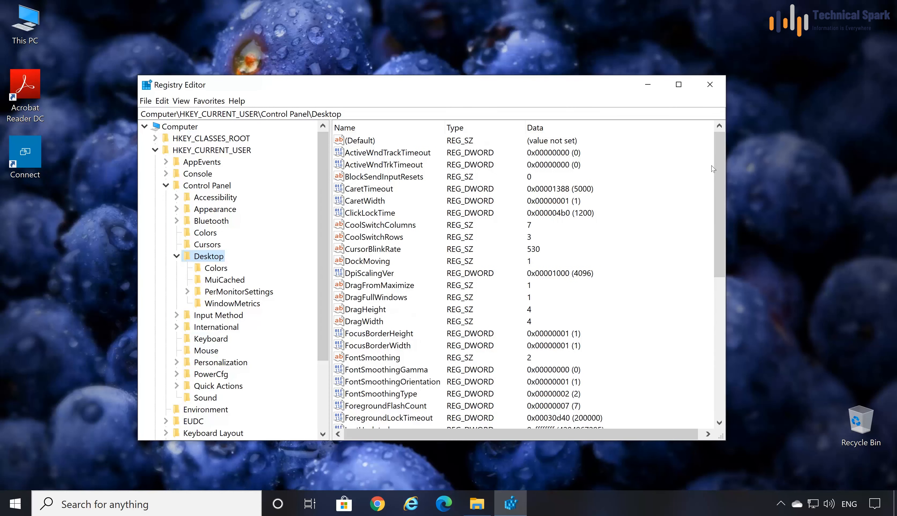
pyautogui.moveTo(723, 161); pyautogui.dragTo(717, 235)
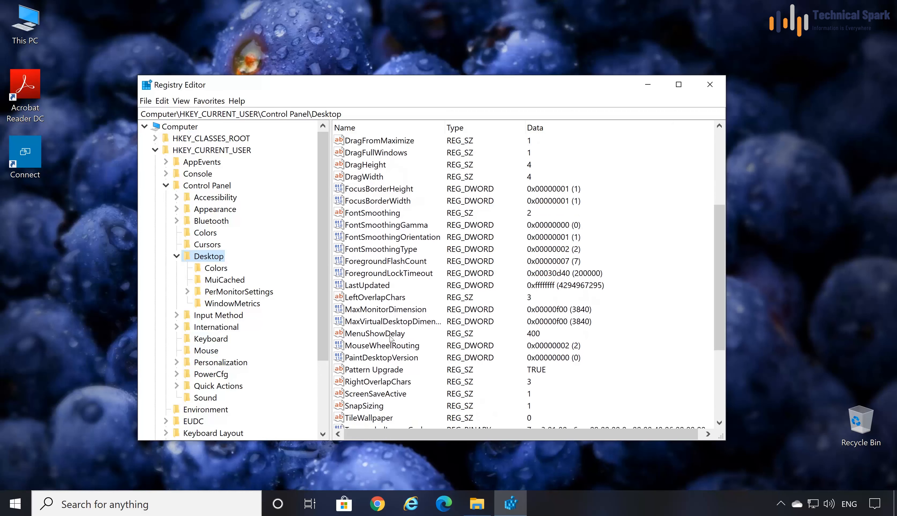
pyautogui.click(391, 337)
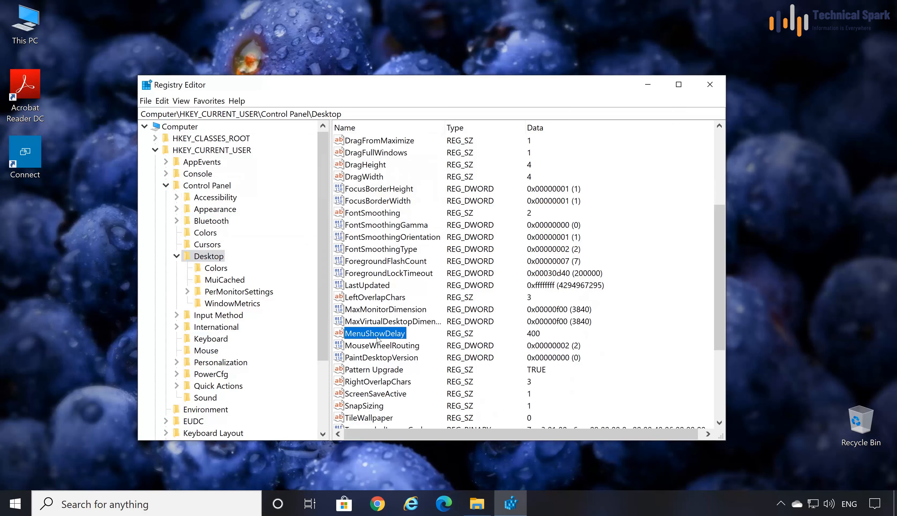
pyautogui.doubleClick(377, 339)
pyautogui.press('End')
pyautogui.hotkey('ctrl', 'a')
pyautogui.write('10')
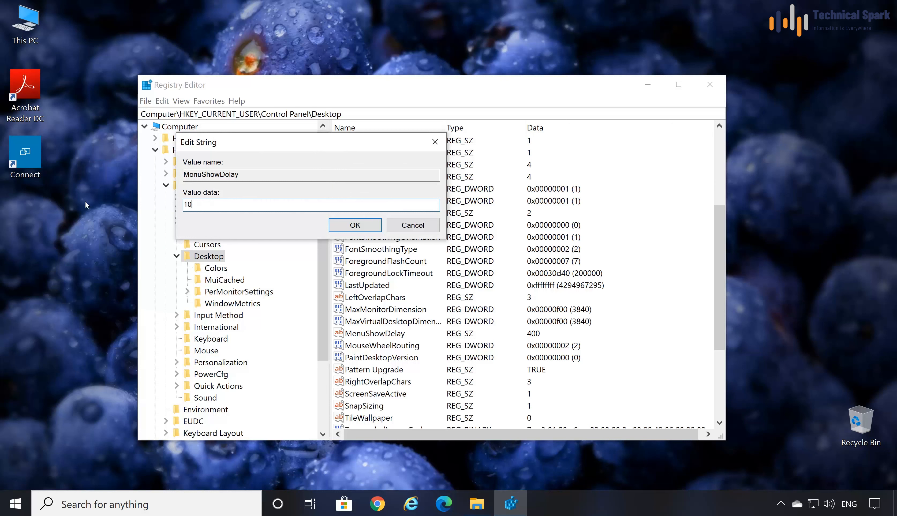
pyautogui.click(361, 230)
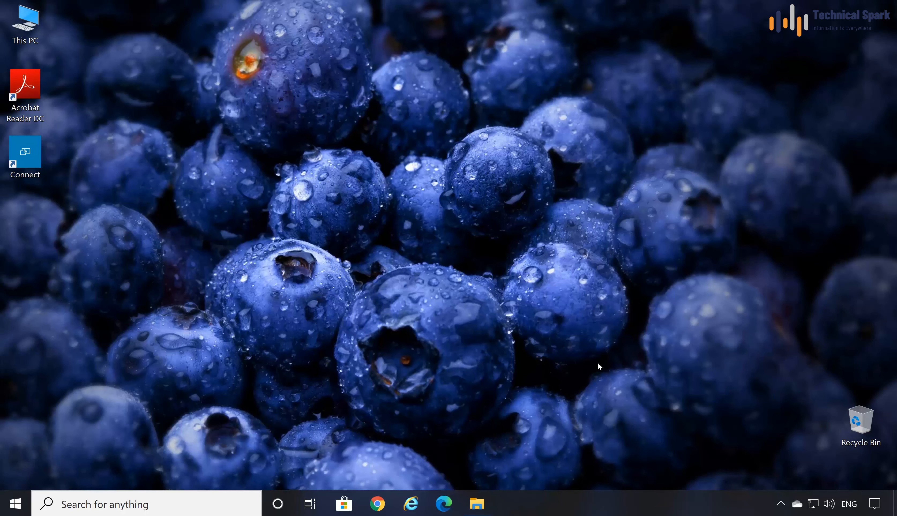
# Open Performance Options through This PC's properties and advanced system settings, closing the File Explorer and System windows.
pyautogui.click(481, 505)
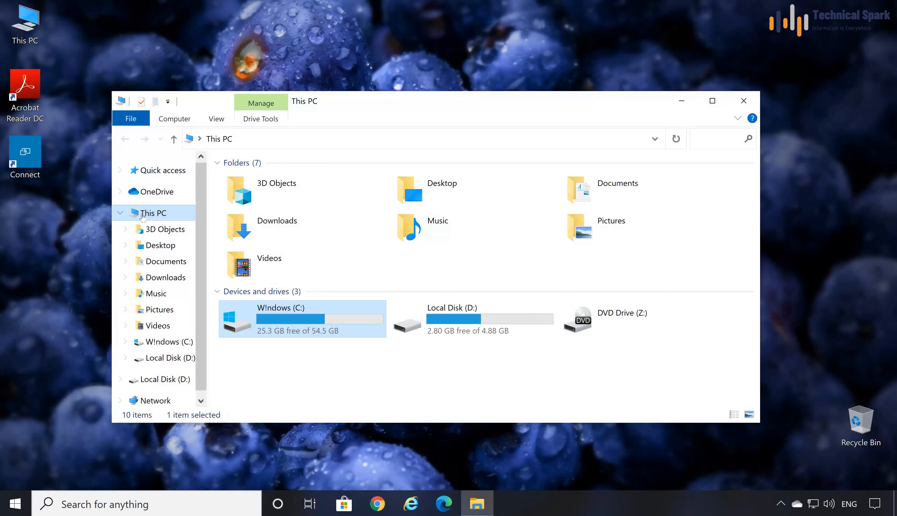
pyautogui.rightClick(141, 216)
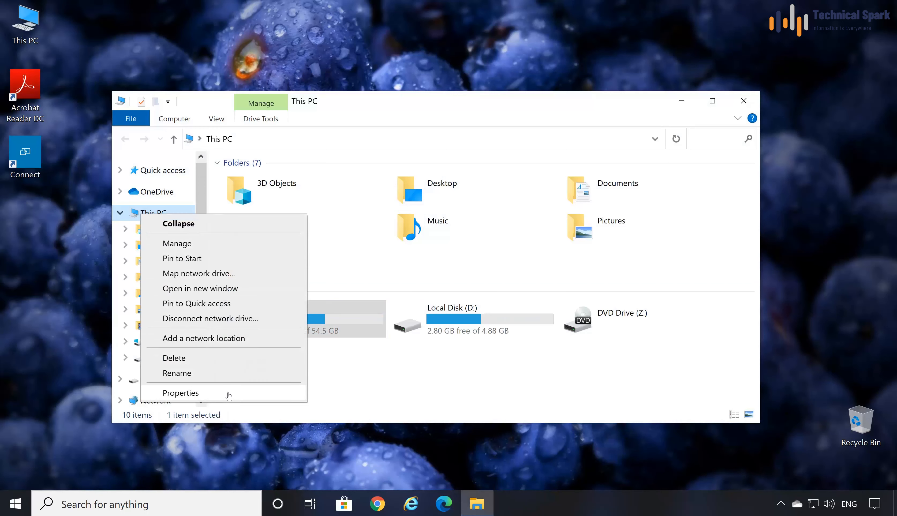
pyautogui.click(229, 393)
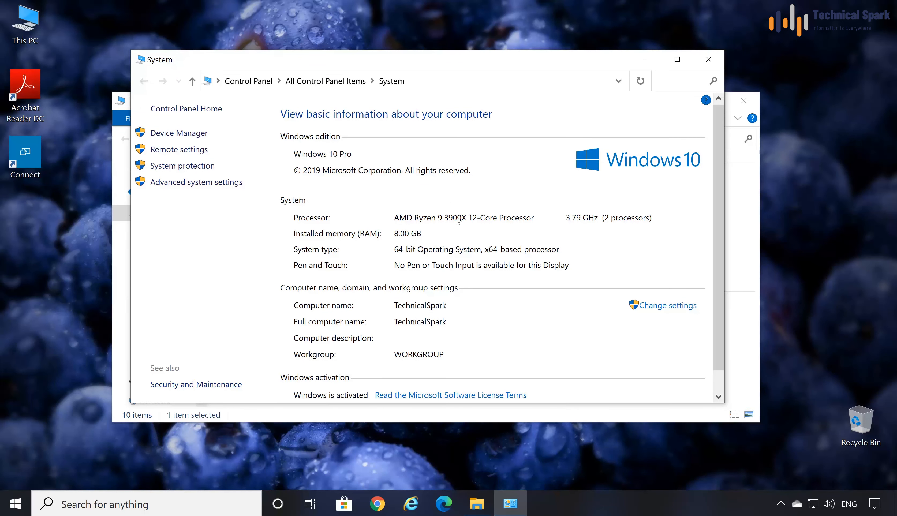
pyautogui.click(744, 101)
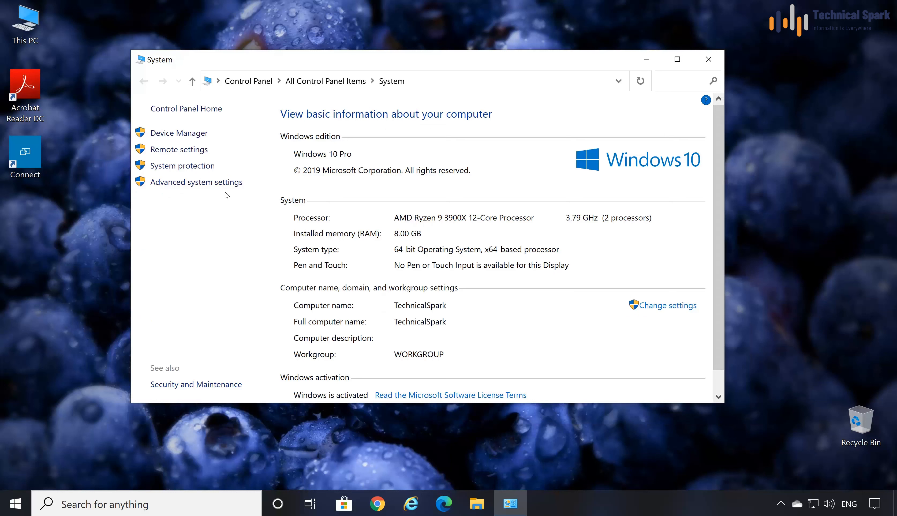
pyautogui.click(161, 182)
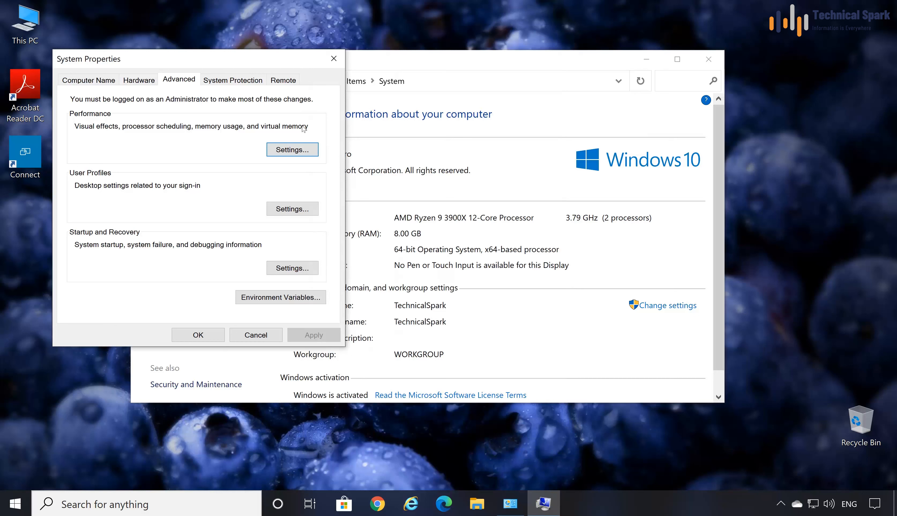
pyautogui.click(292, 149)
pyautogui.click(707, 59)
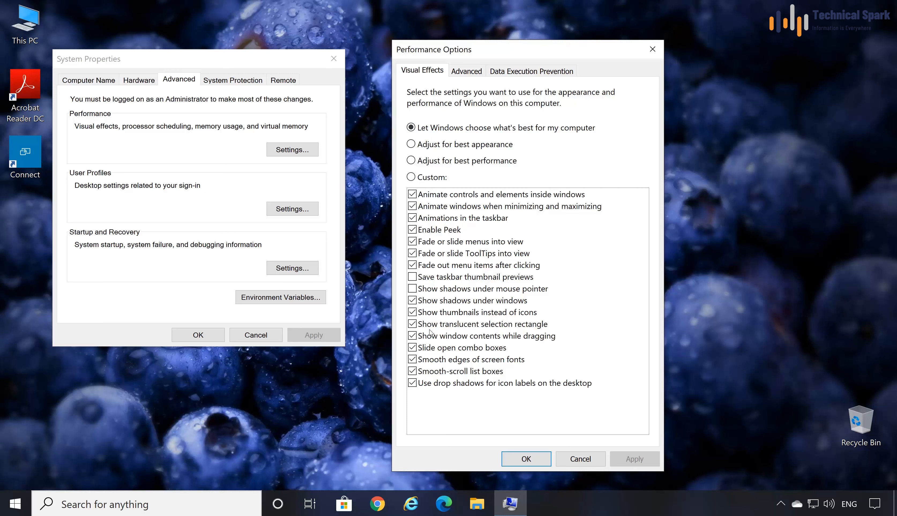
# Adjust visual effects for best performance, enable only Show shadows under mouse pointer, apply the settings, and close Performance Options and System Properties.
pyautogui.click(445, 160)
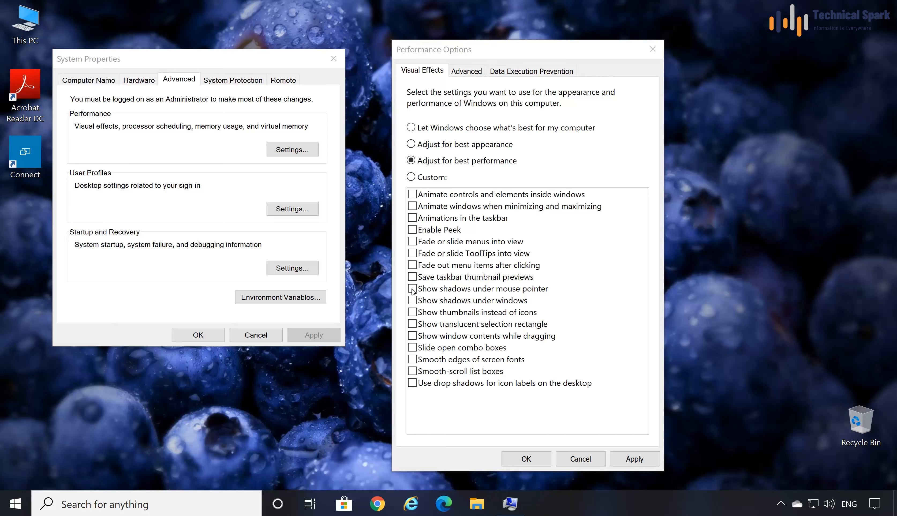
pyautogui.click(461, 288)
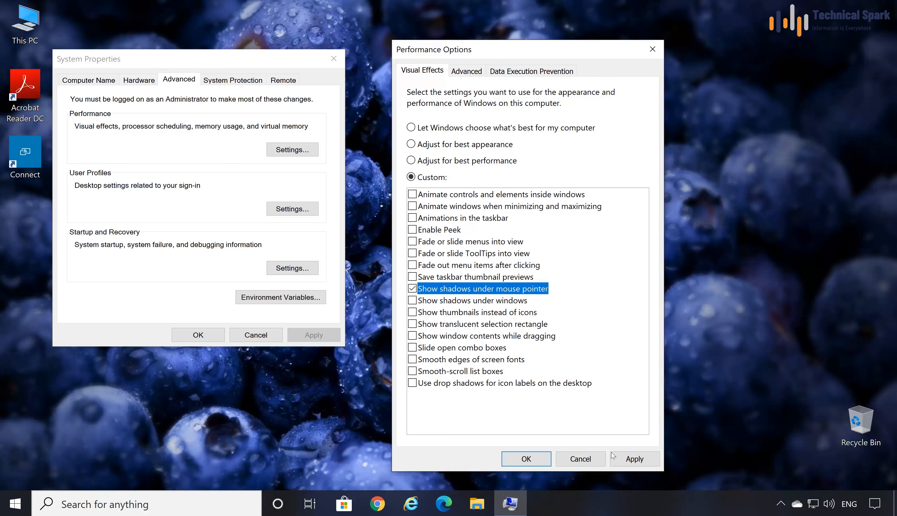
pyautogui.click(615, 458)
pyautogui.click(513, 460)
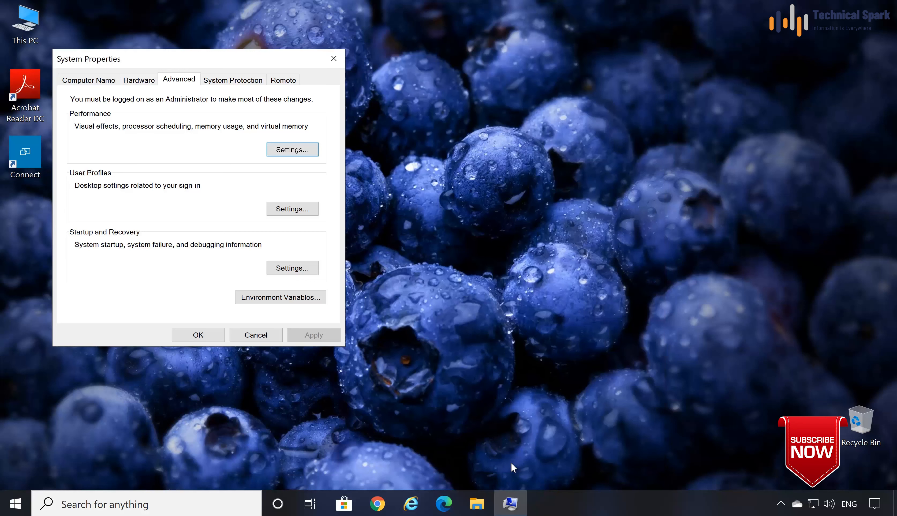
pyautogui.click(193, 338)
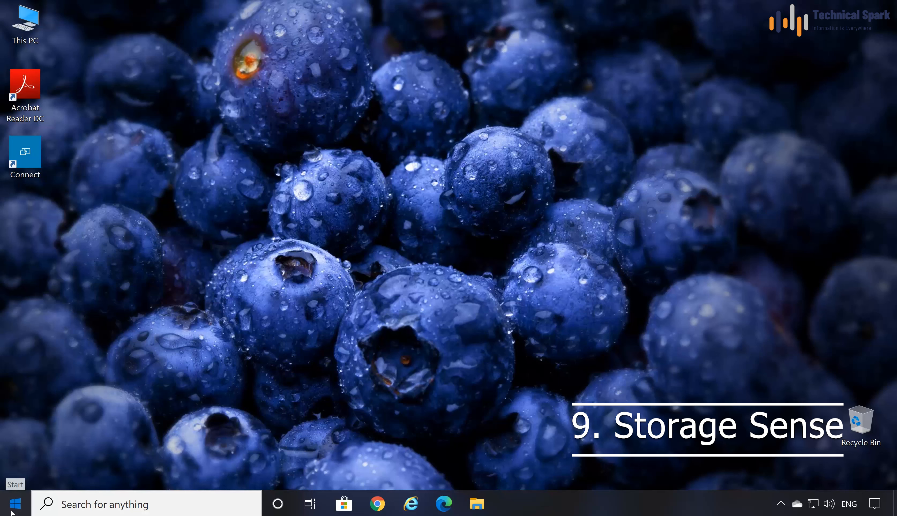
# Open the Storage Sense configuration page from the Storage section of the Windows system settings.
pyautogui.click(12, 500)
pyautogui.click(16, 442)
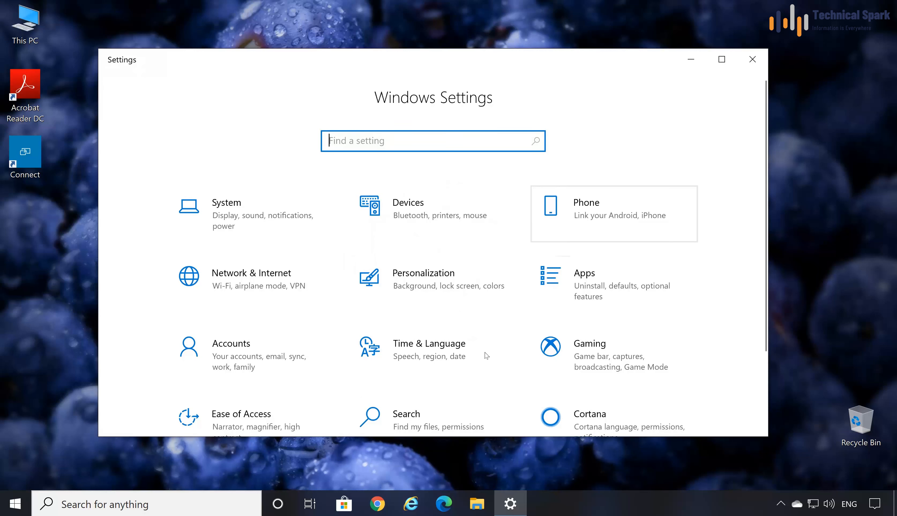
pyautogui.click(255, 213)
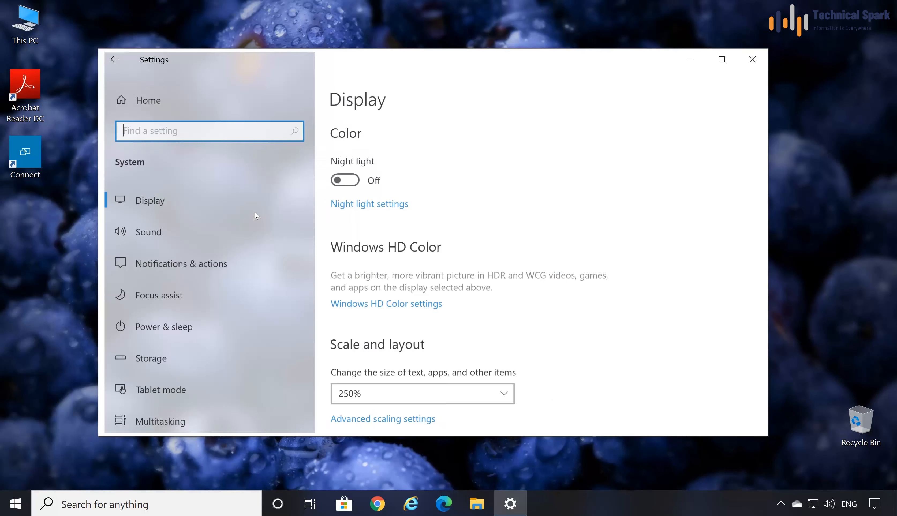
pyautogui.click(134, 362)
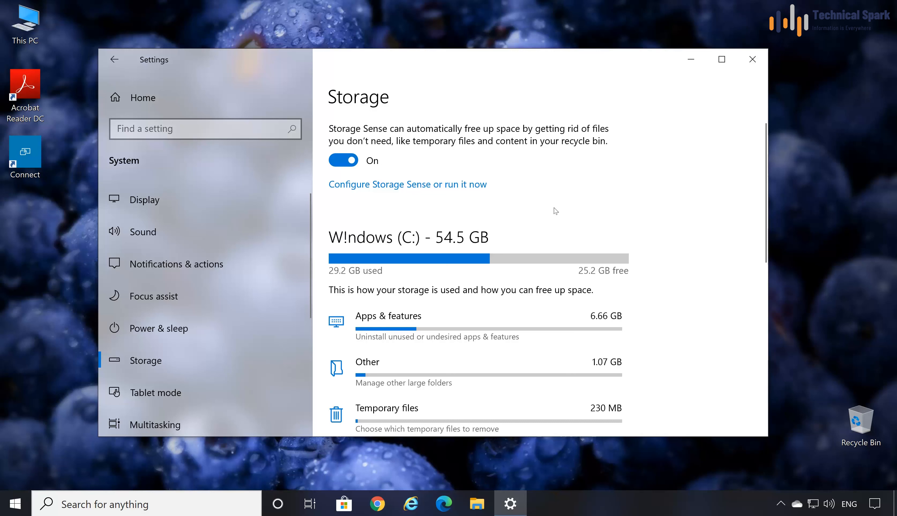
pyautogui.click(571, 217)
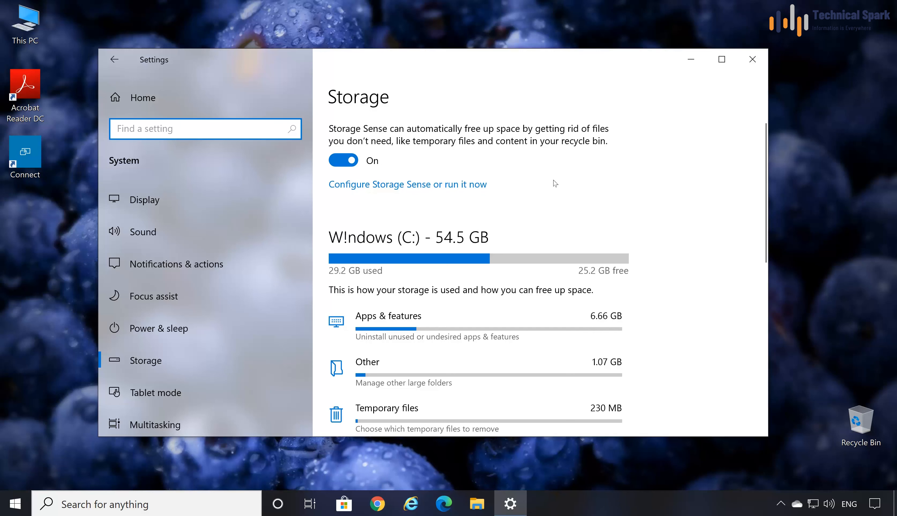
pyautogui.click(513, 192)
pyautogui.click(376, 188)
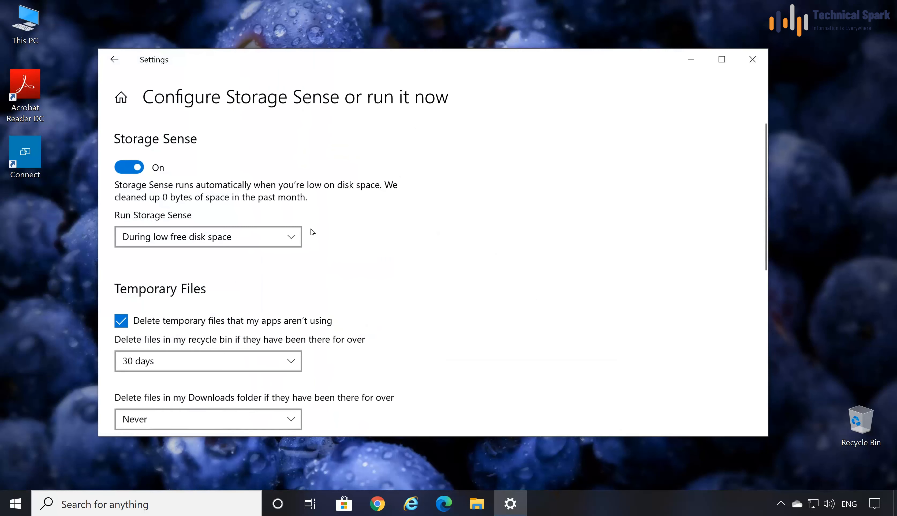
# Review the Storage Sense schedule and temporary file cleanup options, and close Settings.
pyautogui.scroll(-3, 342, 244)
pyautogui.scroll(3, 345, 212)
pyautogui.scroll(-5, 431, 228)
pyautogui.scroll(2, 397, 211)
pyautogui.scroll(3, 397, 211)
pyautogui.click(741, 60)
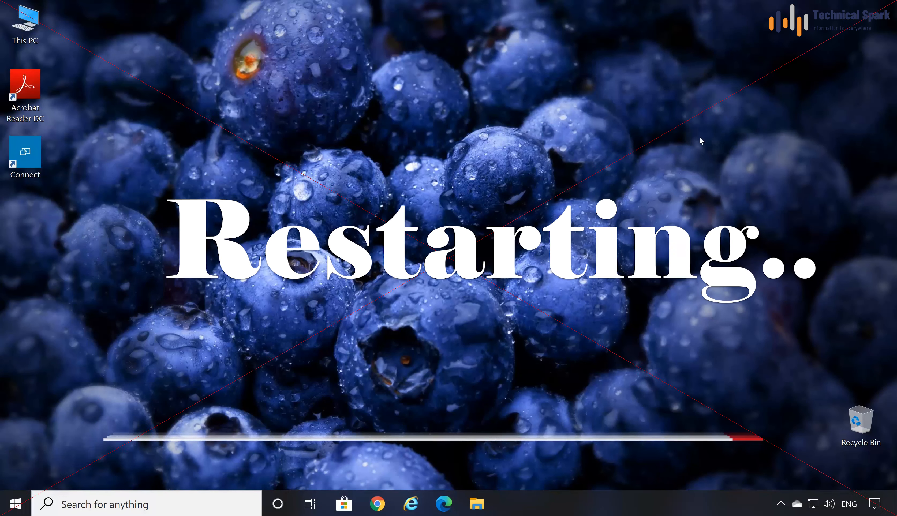
# Open the Start menu to view the installed apps and tiles.
pyautogui.click(15, 504)
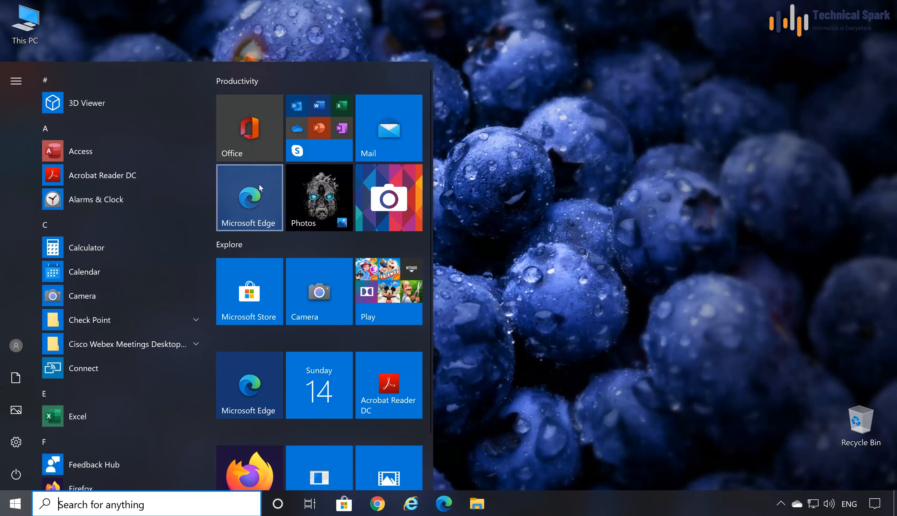